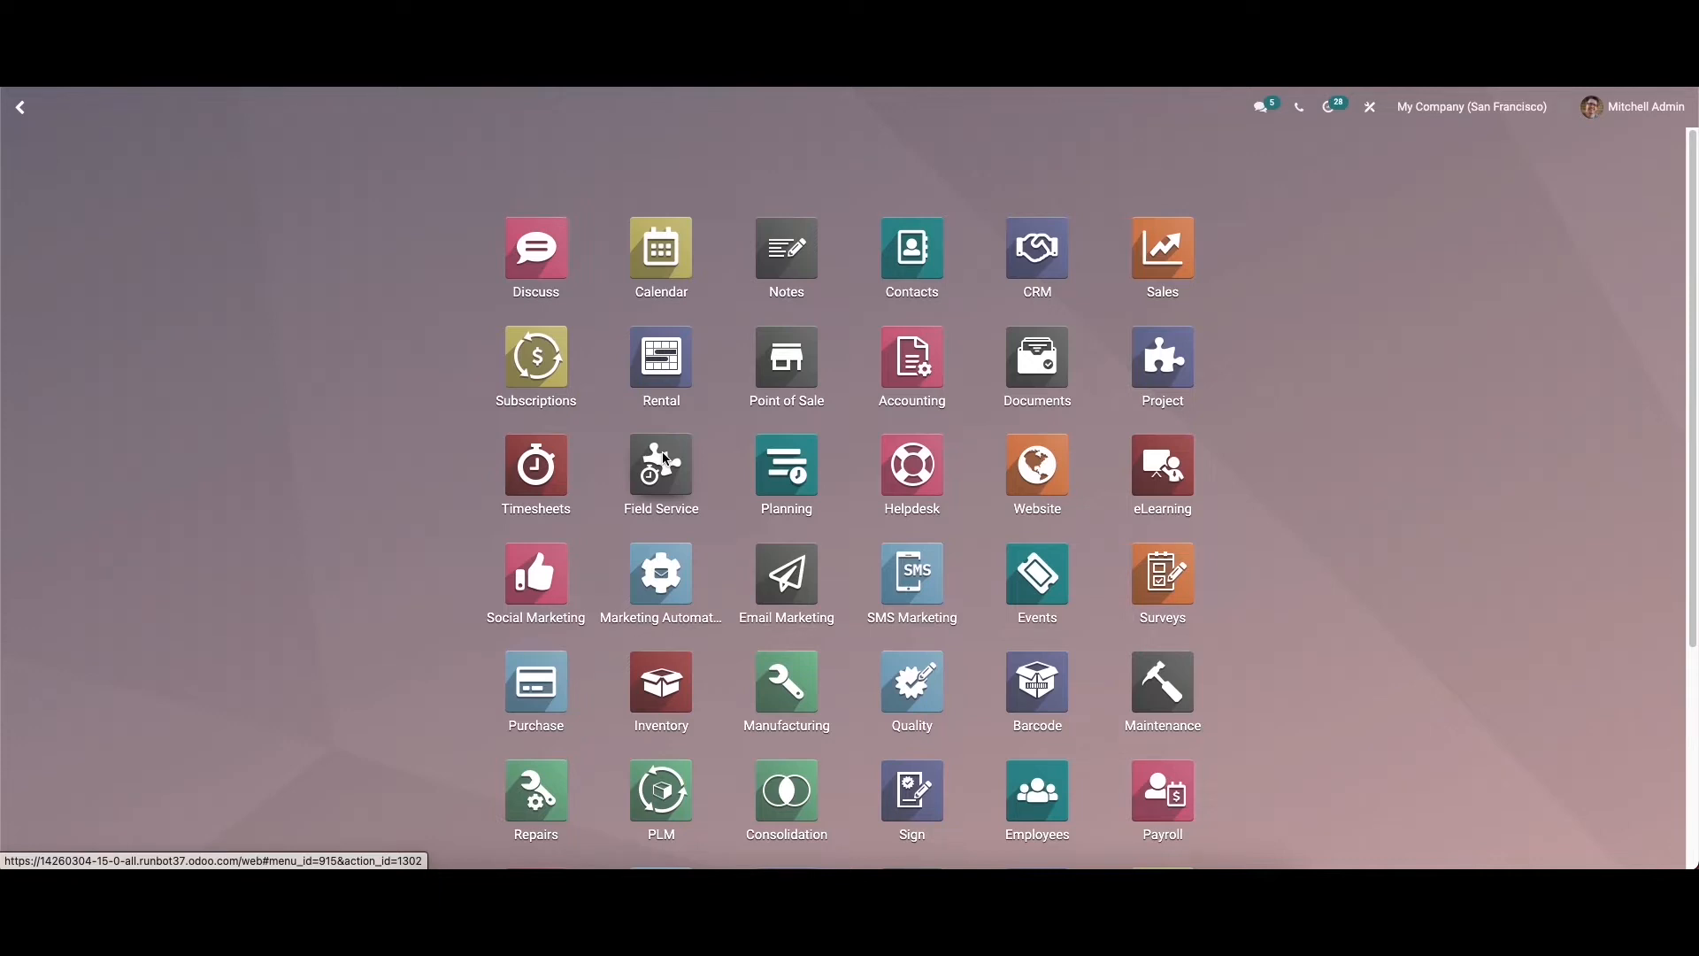
Open the Field Service app and review the filter, grouping and favourites options for My Tasks
{"action": "left_click", "coordinate": [666, 457]}
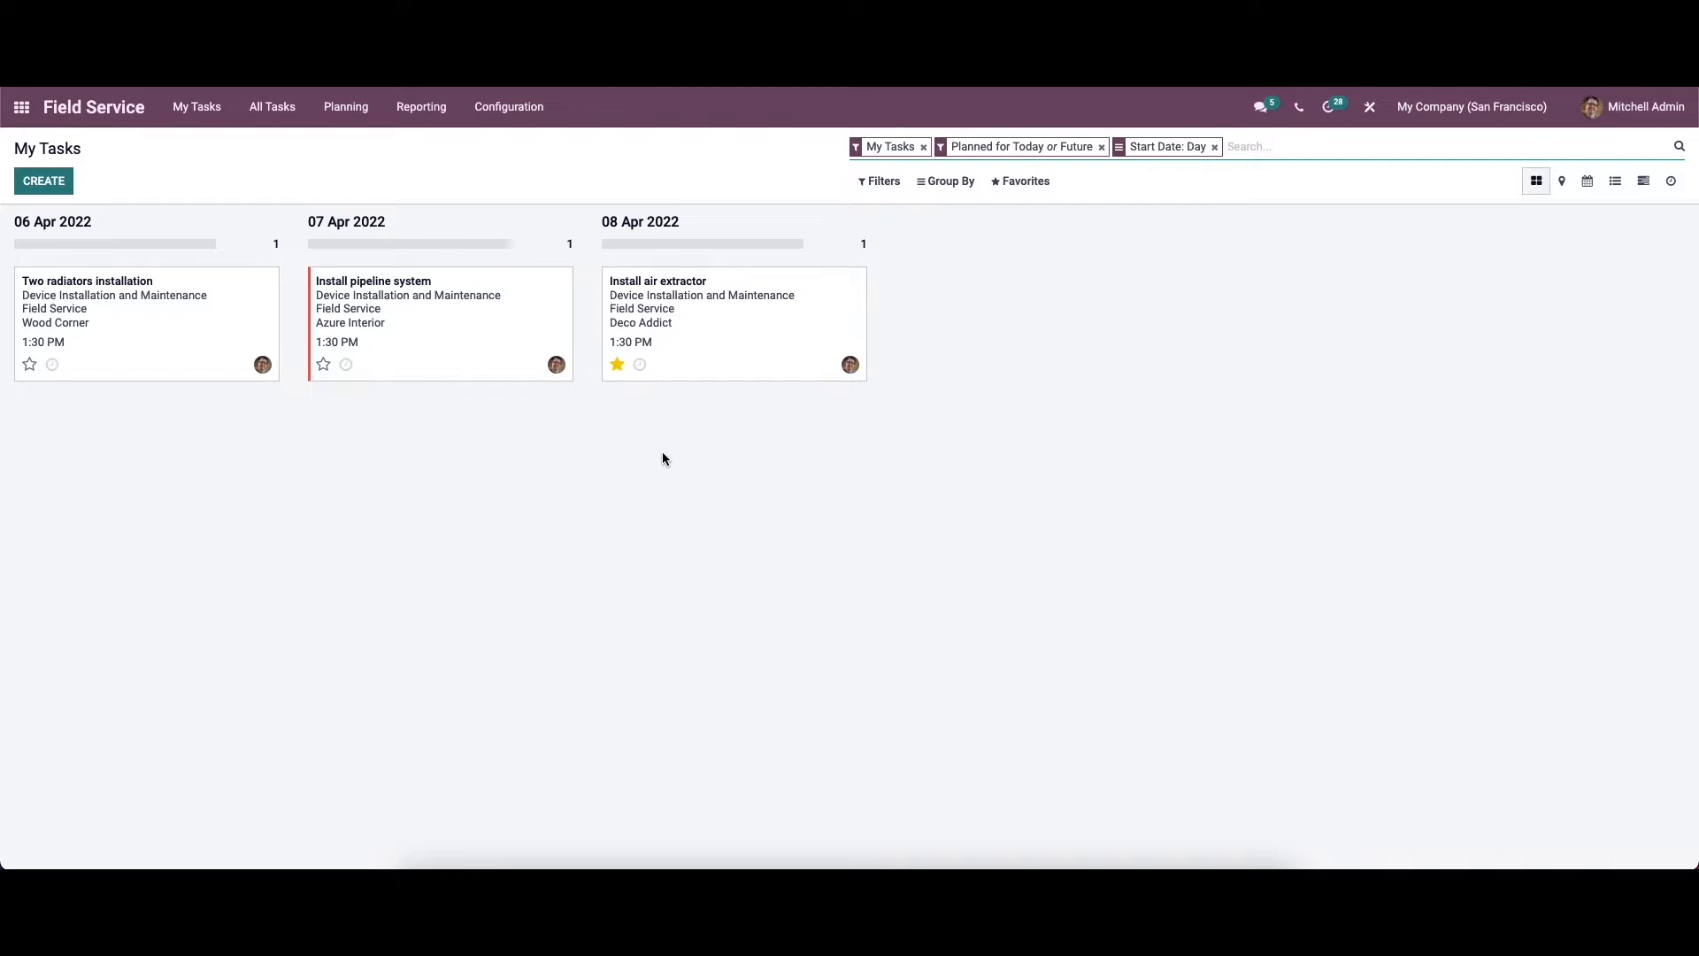
{"action": "left_click", "coordinate": [868, 186]}
{"action": "left_click", "coordinate": [945, 182]}
{"action": "left_click", "coordinate": [1017, 182]}
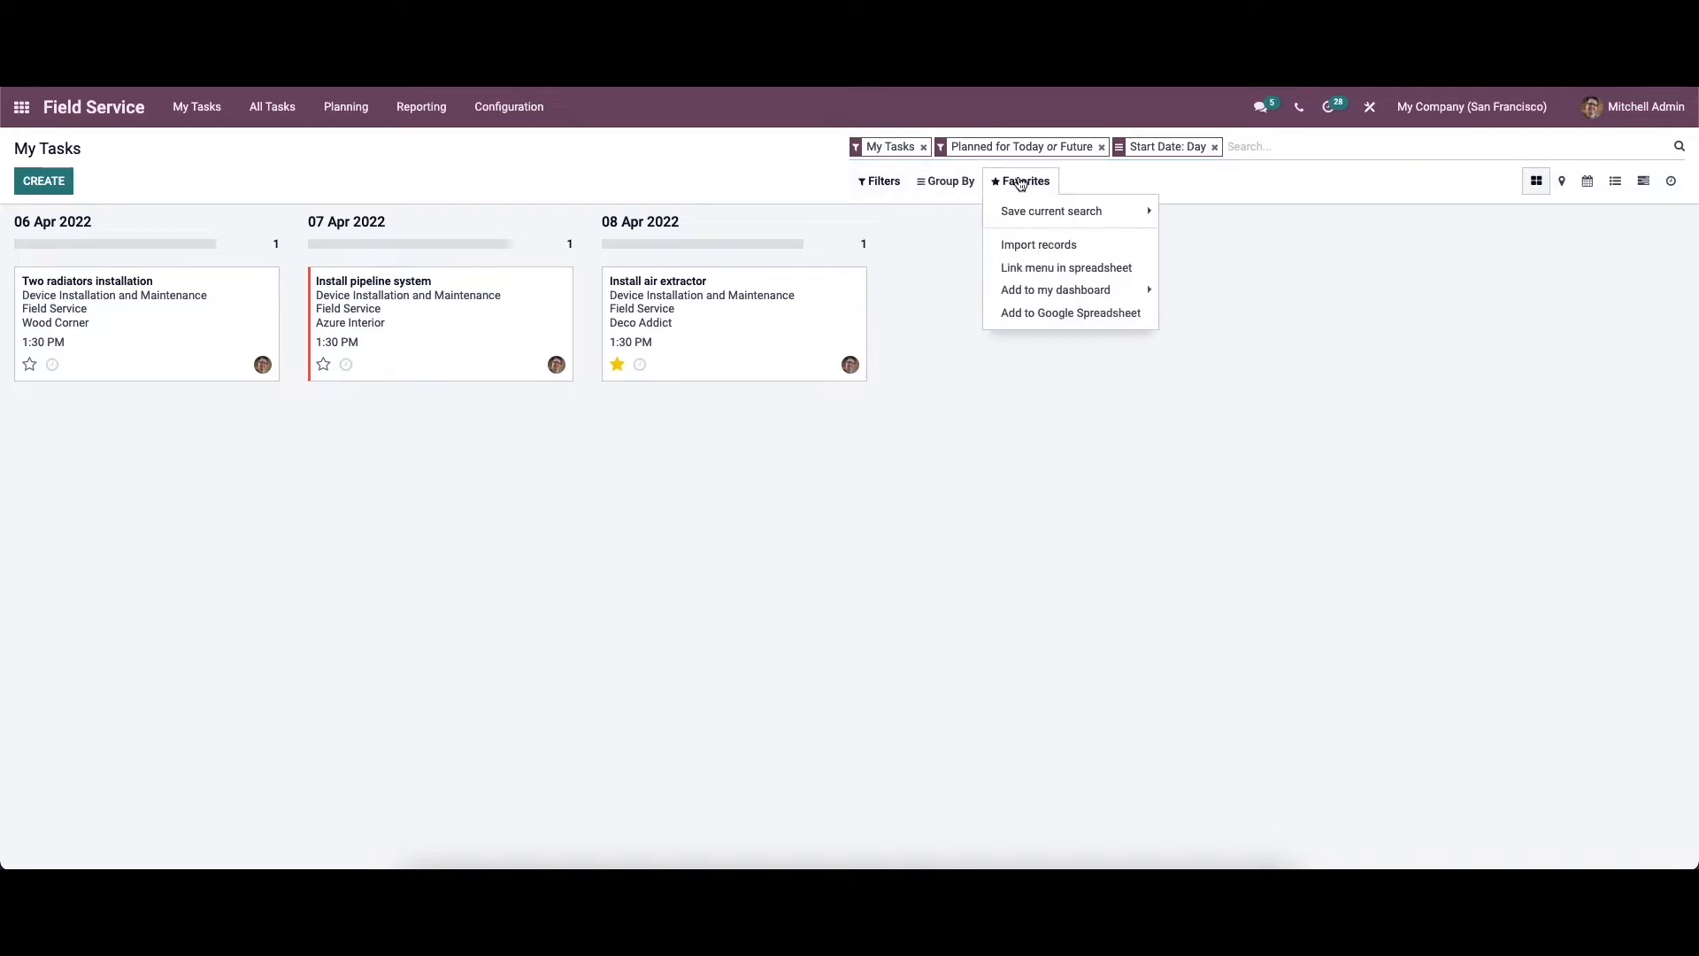
{"action": "left_click", "coordinate": [1124, 183]}
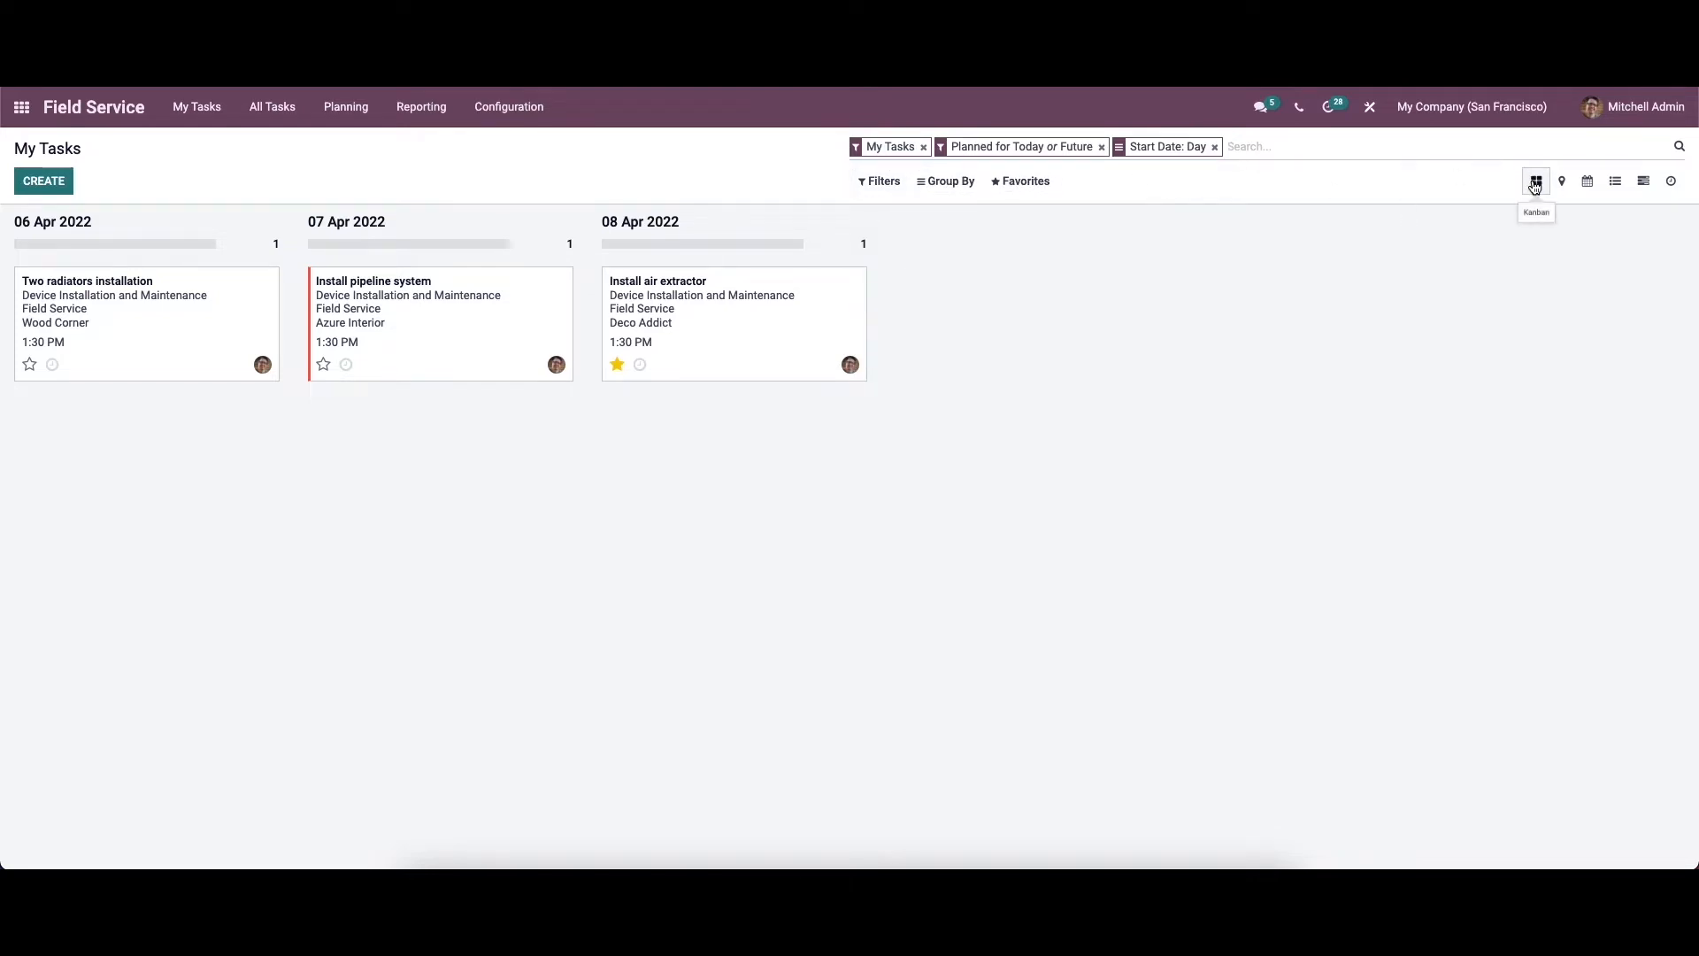
Look through the alternative My Tasks views, including map, calendar, list and activity, and return to the Kanban view
{"action": "left_click", "coordinate": [1562, 181]}
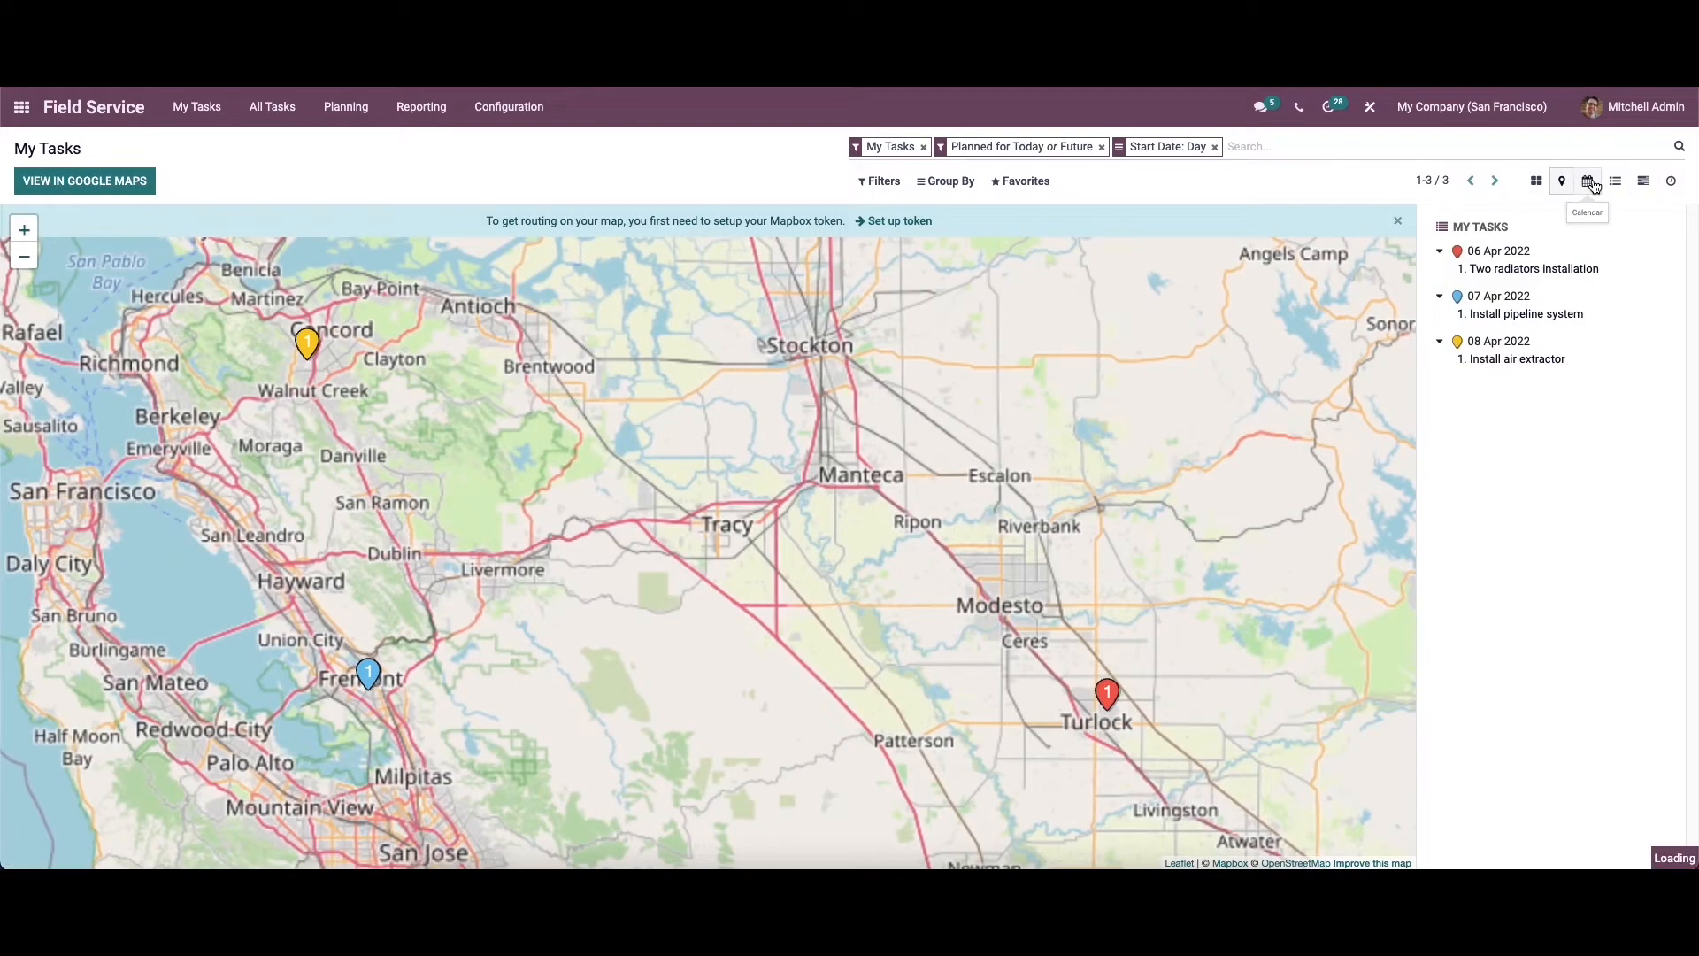
{"action": "left_click", "coordinate": [1592, 182]}
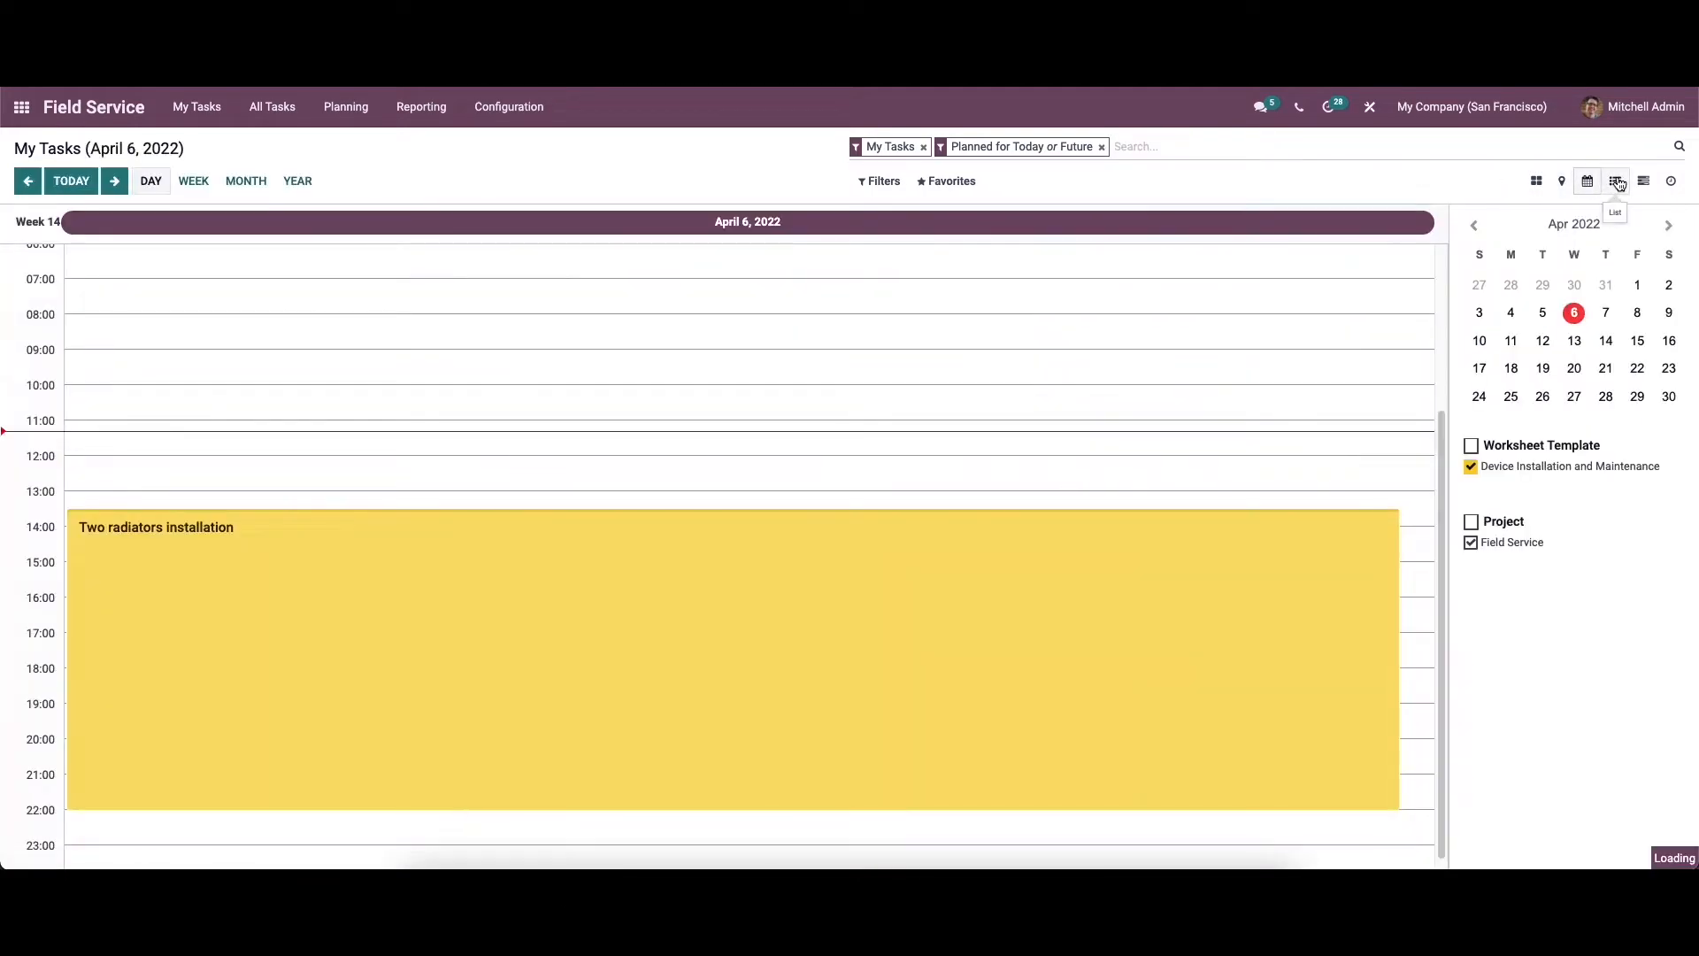
{"action": "left_click", "coordinate": [1615, 180]}
{"action": "left_click", "coordinate": [1646, 181]}
{"action": "left_click", "coordinate": [1670, 181]}
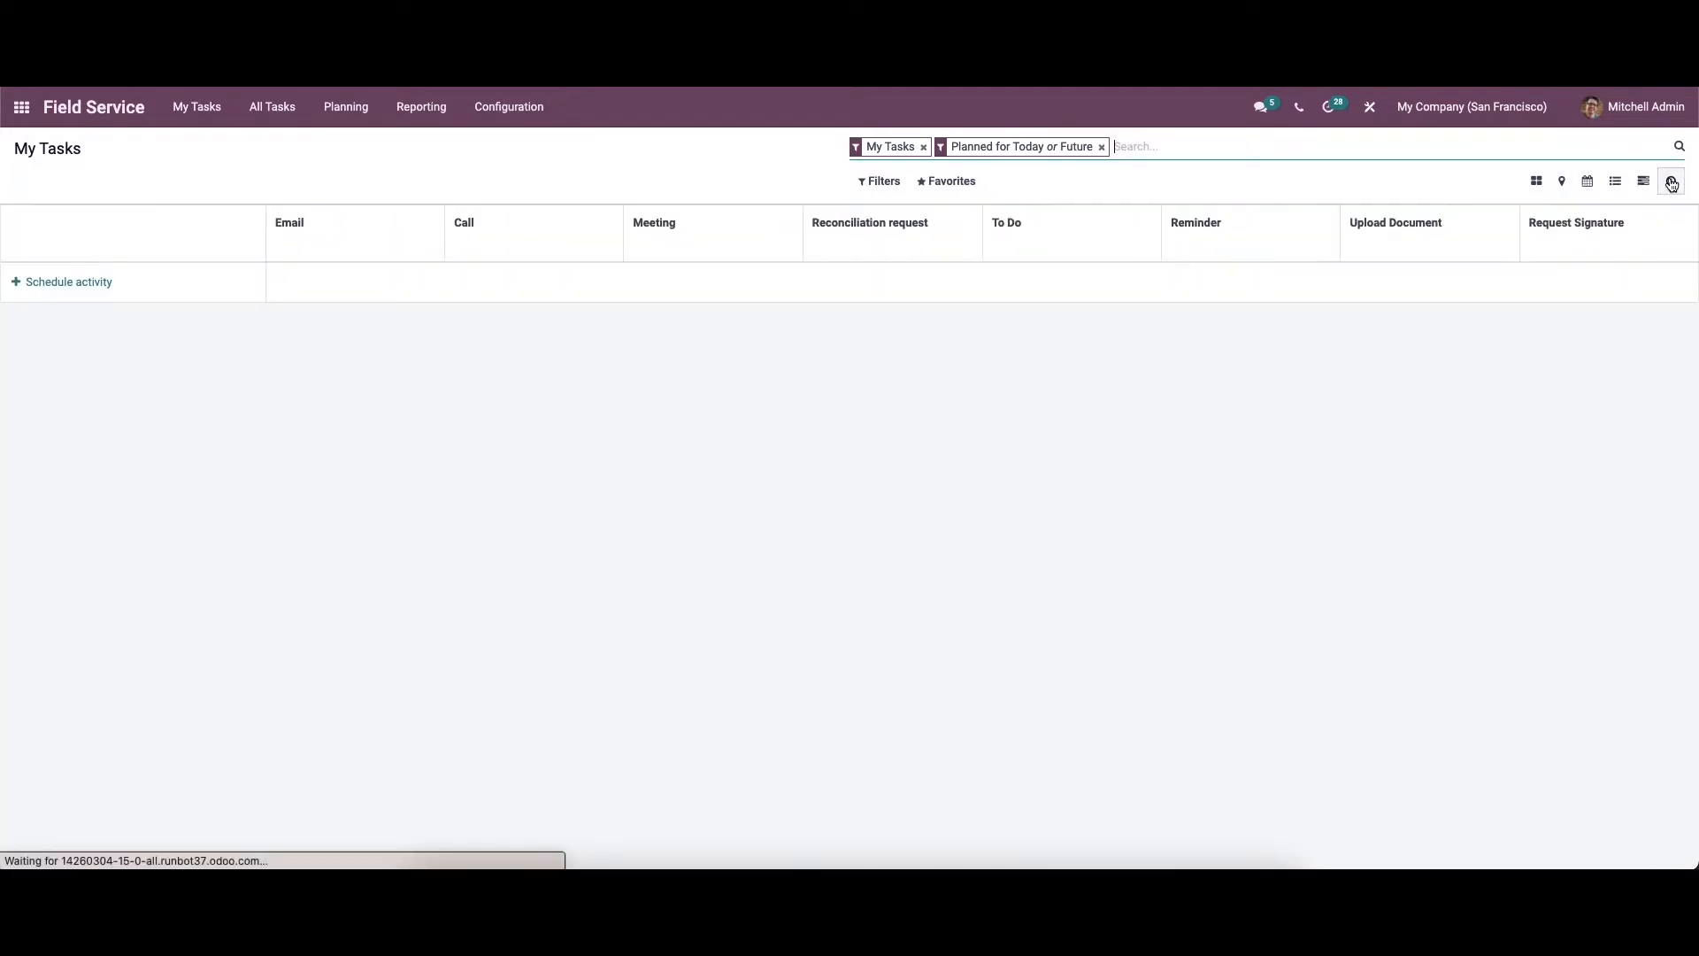
{"action": "left_click", "coordinate": [1537, 182]}
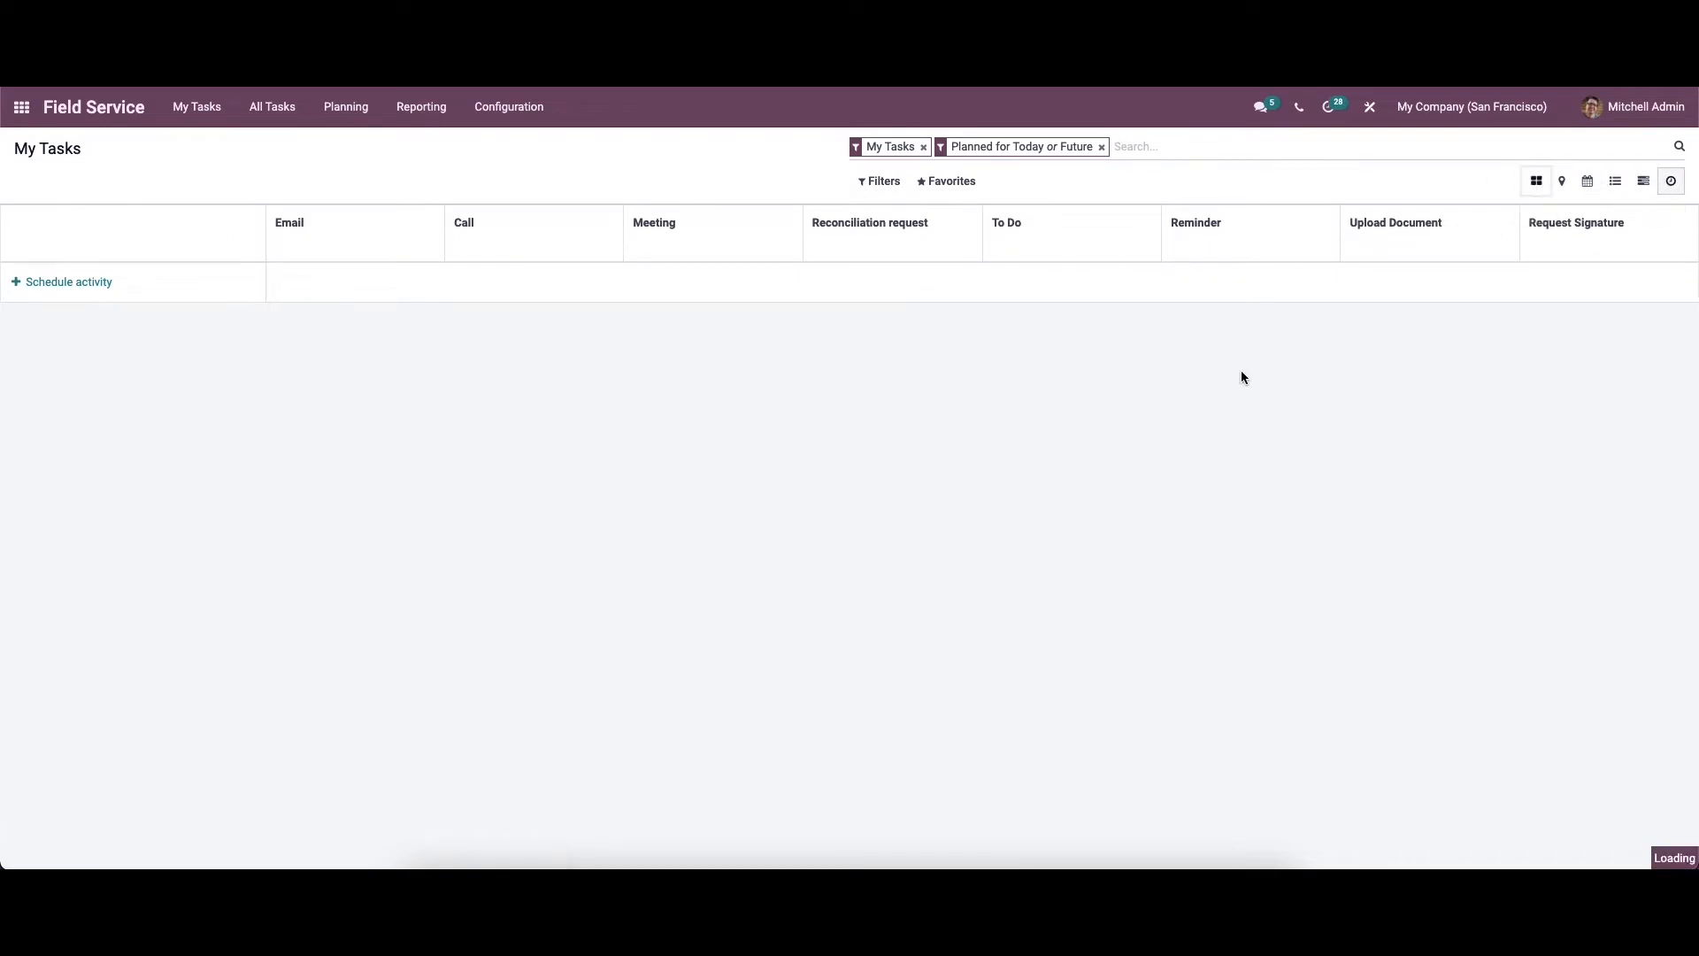
Examine the card options, priority marker and activity scheduling of the "Install air extractor" task
{"action": "left_click", "coordinate": [862, 280]}
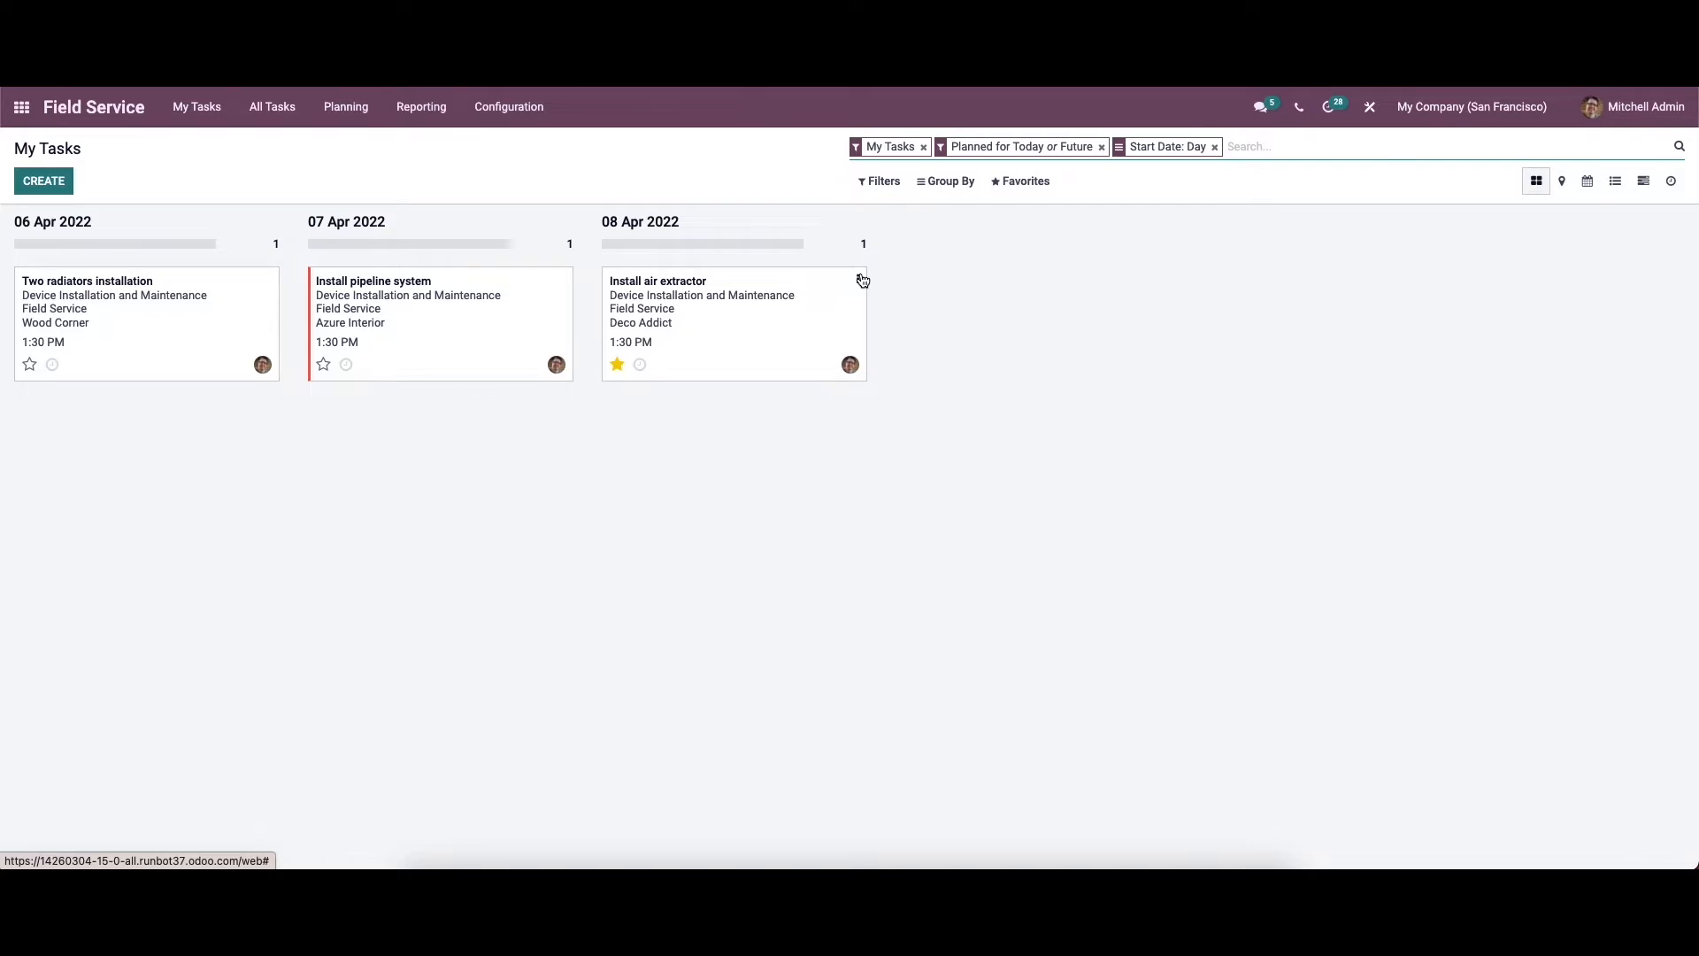
{"action": "left_click", "coordinate": [861, 282]}
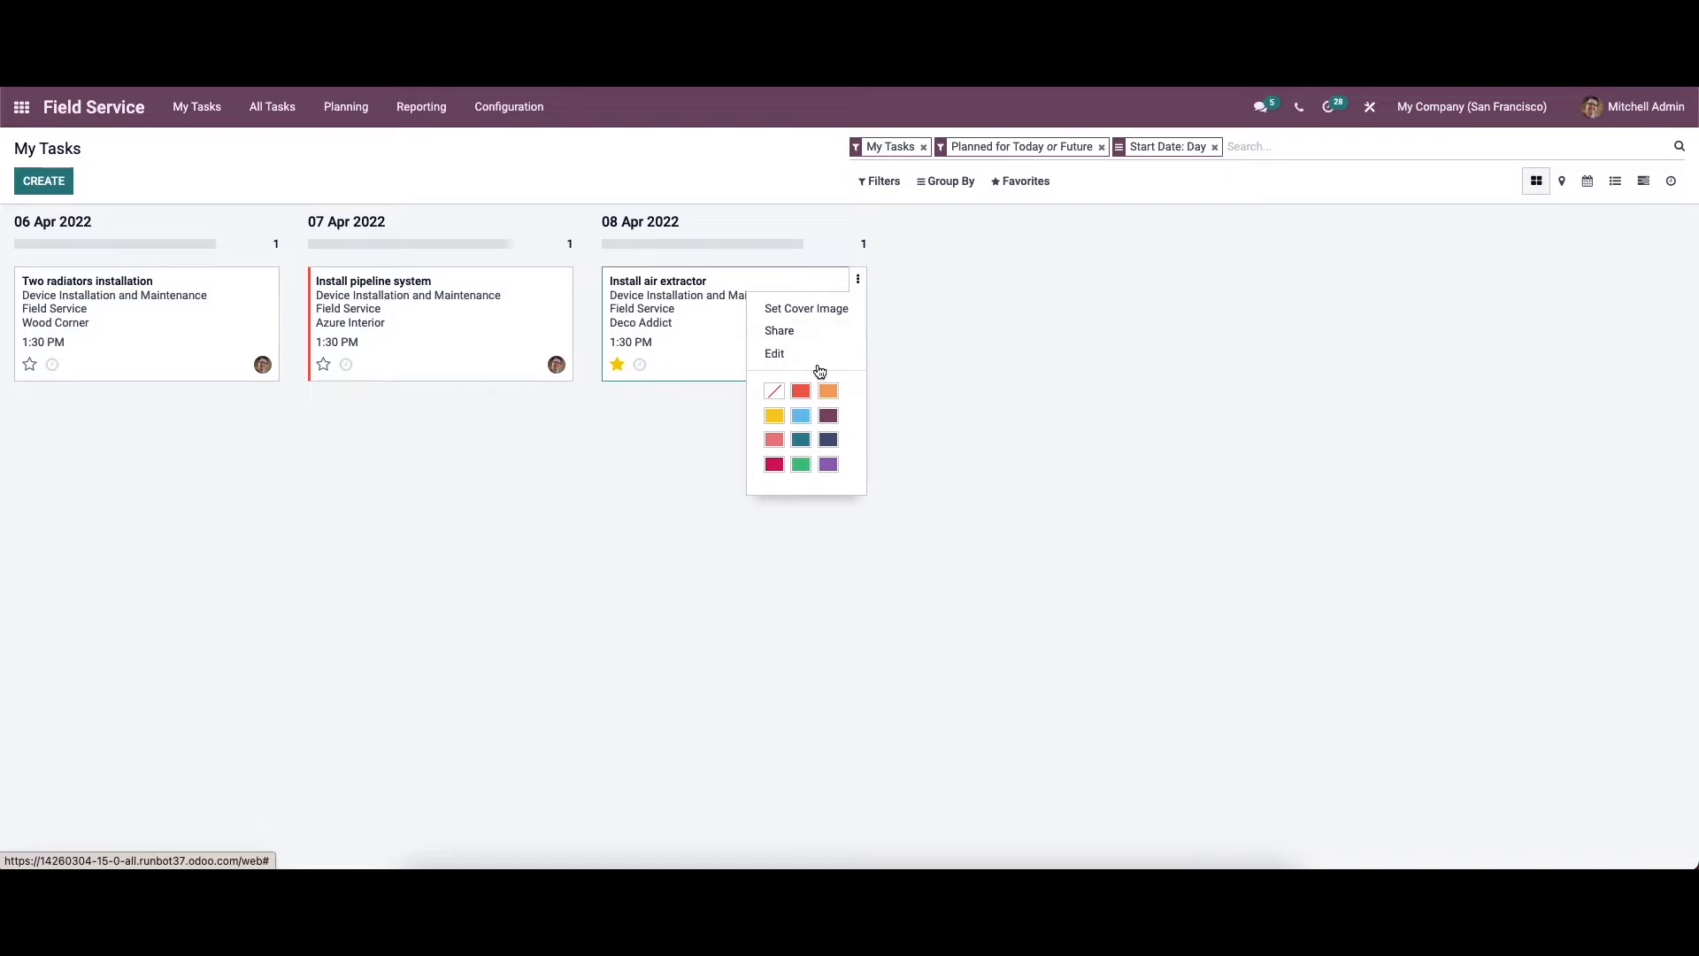
{"action": "left_click", "coordinate": [618, 368]}
{"action": "left_click", "coordinate": [641, 366]}
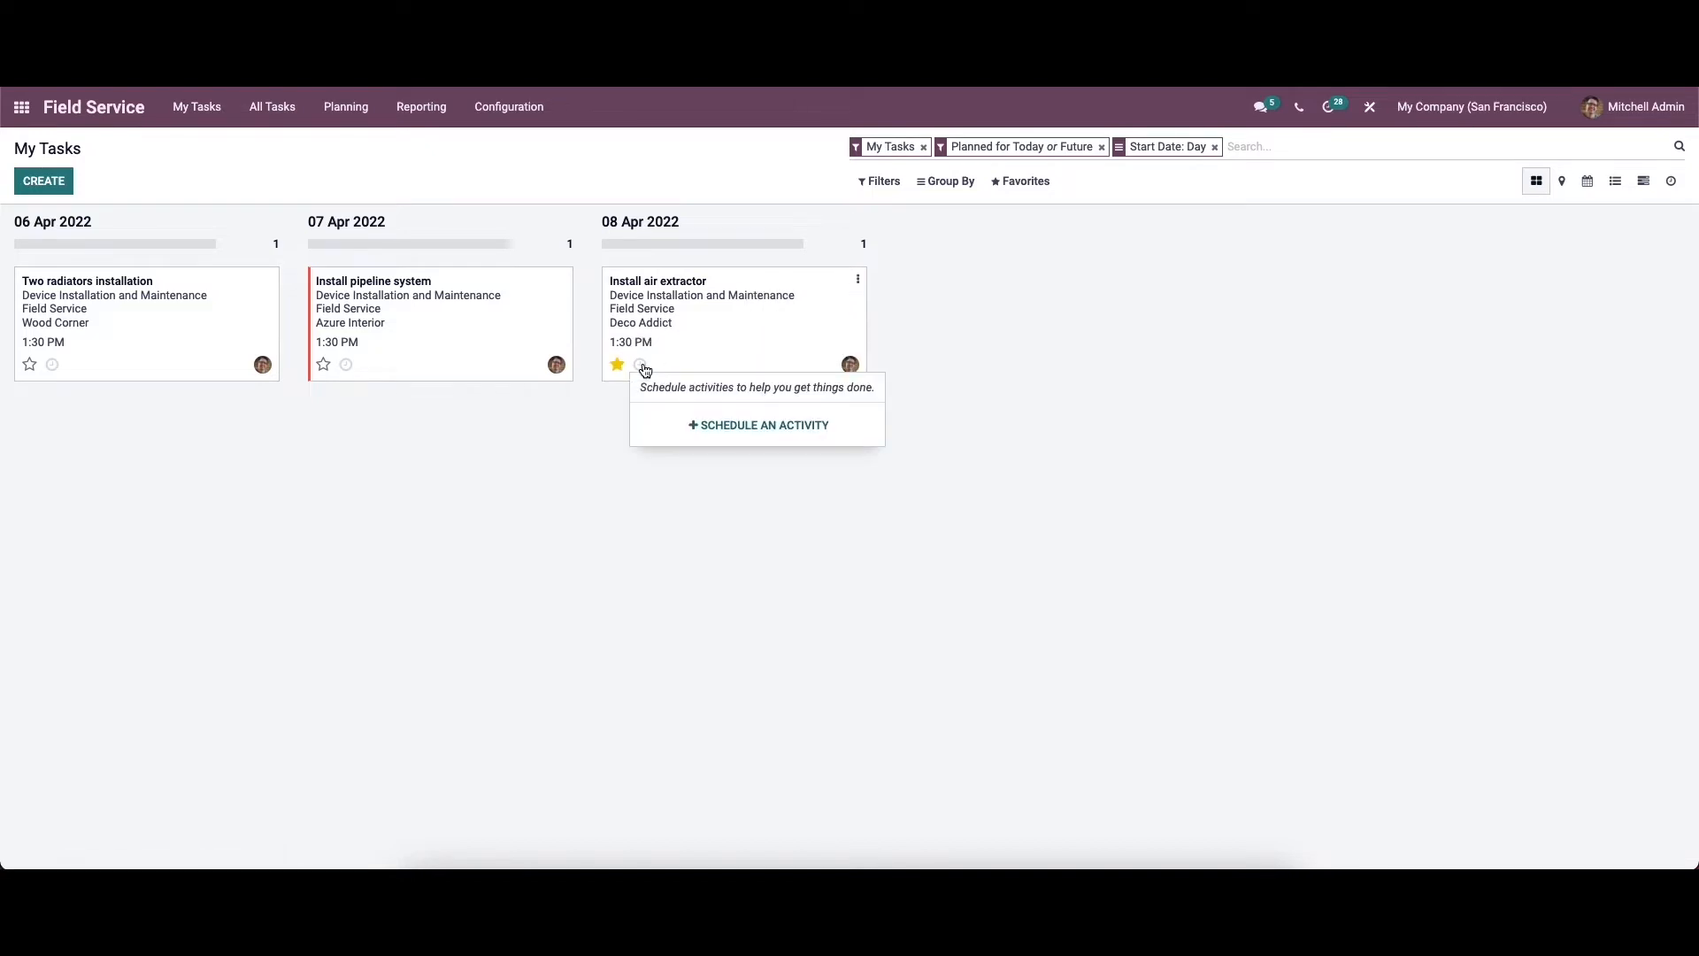
{"action": "left_click", "coordinate": [604, 430]}
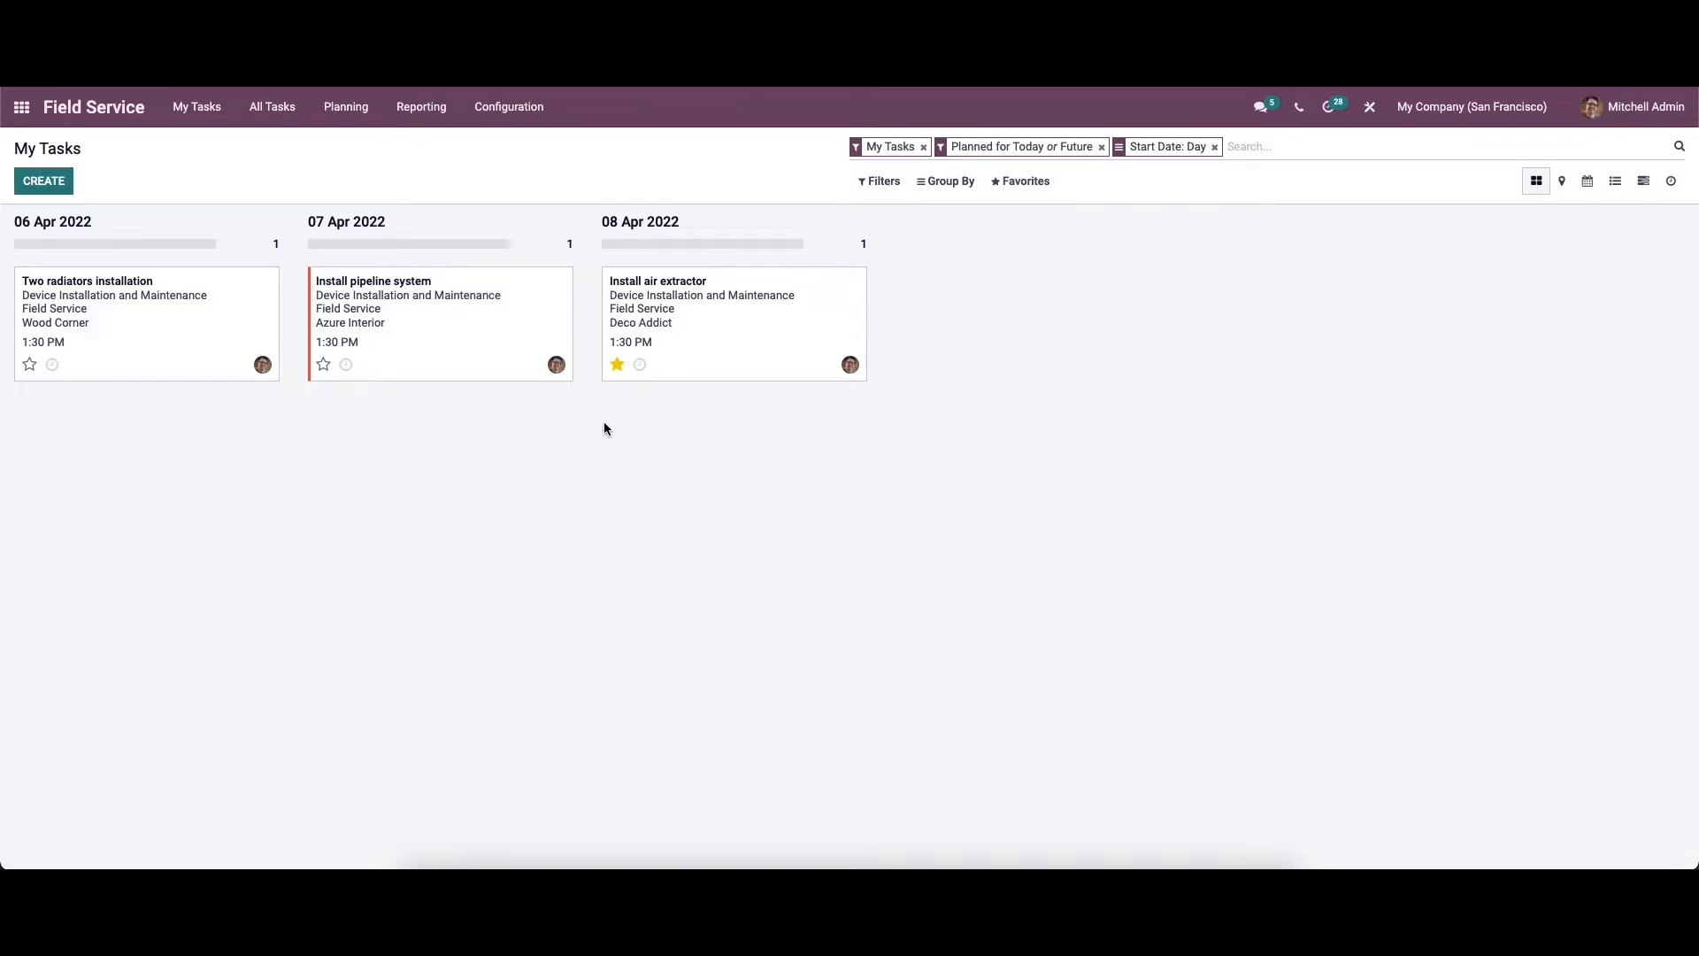
Create a task titled "Fix Table Leg" and set its customer to My Company (San Francisco)
{"action": "left_click", "coordinate": [37, 183]}
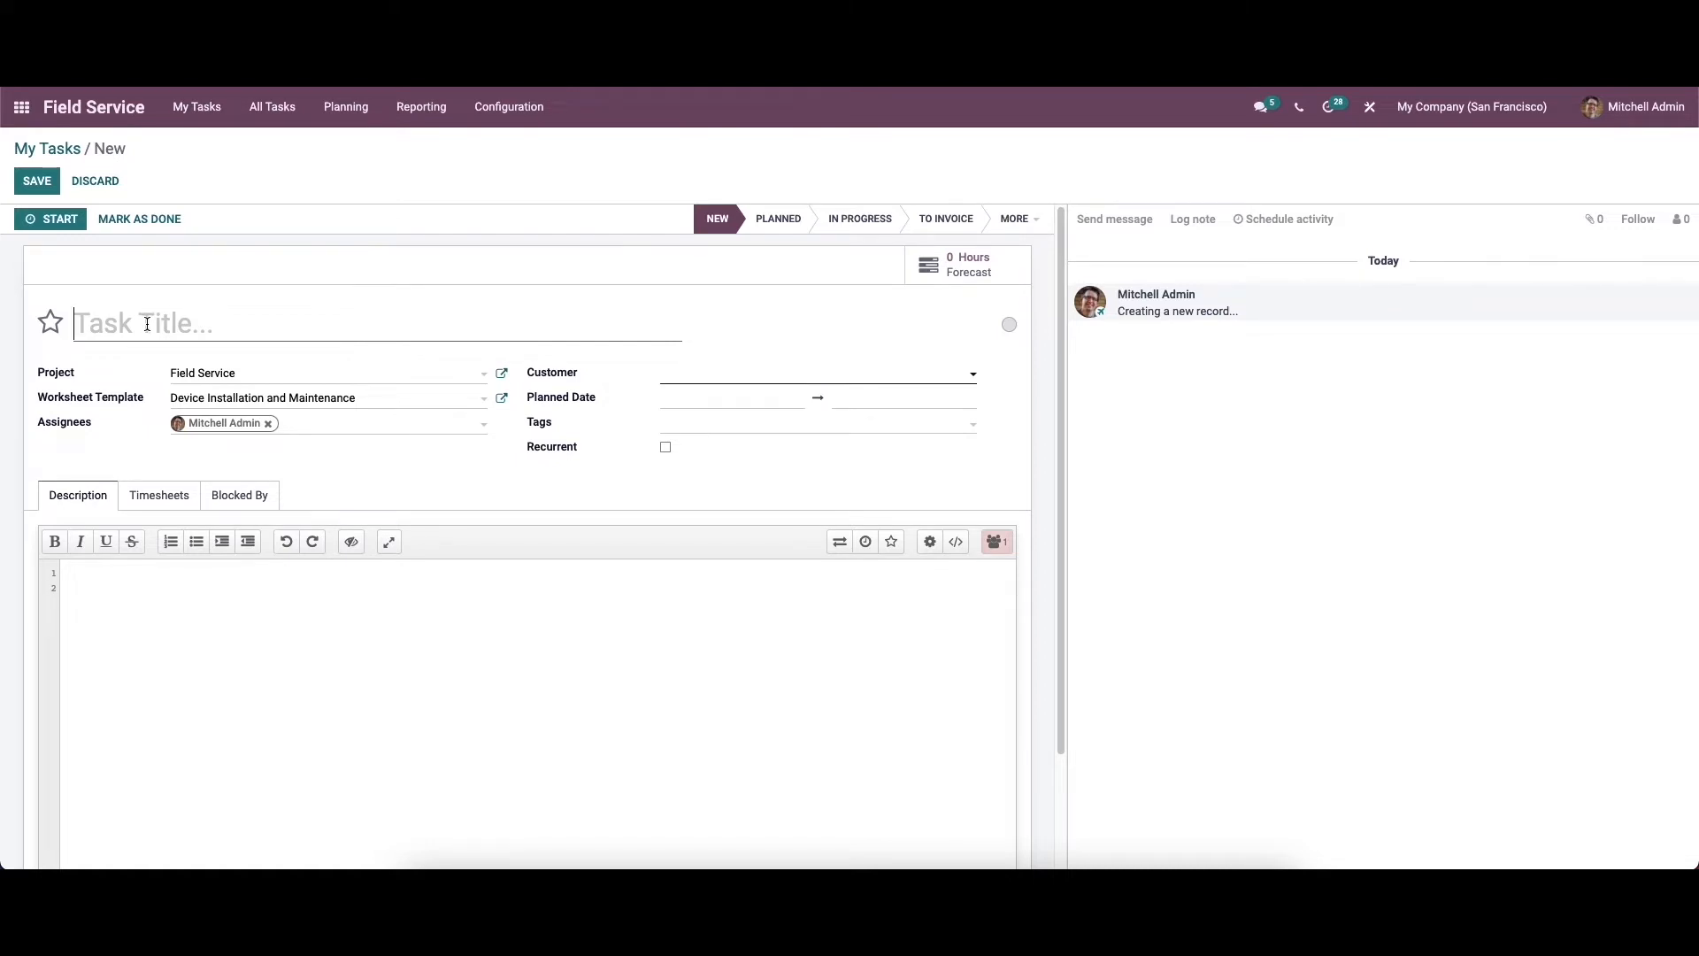
{"action": "type", "text": "Fix Table Leg"}
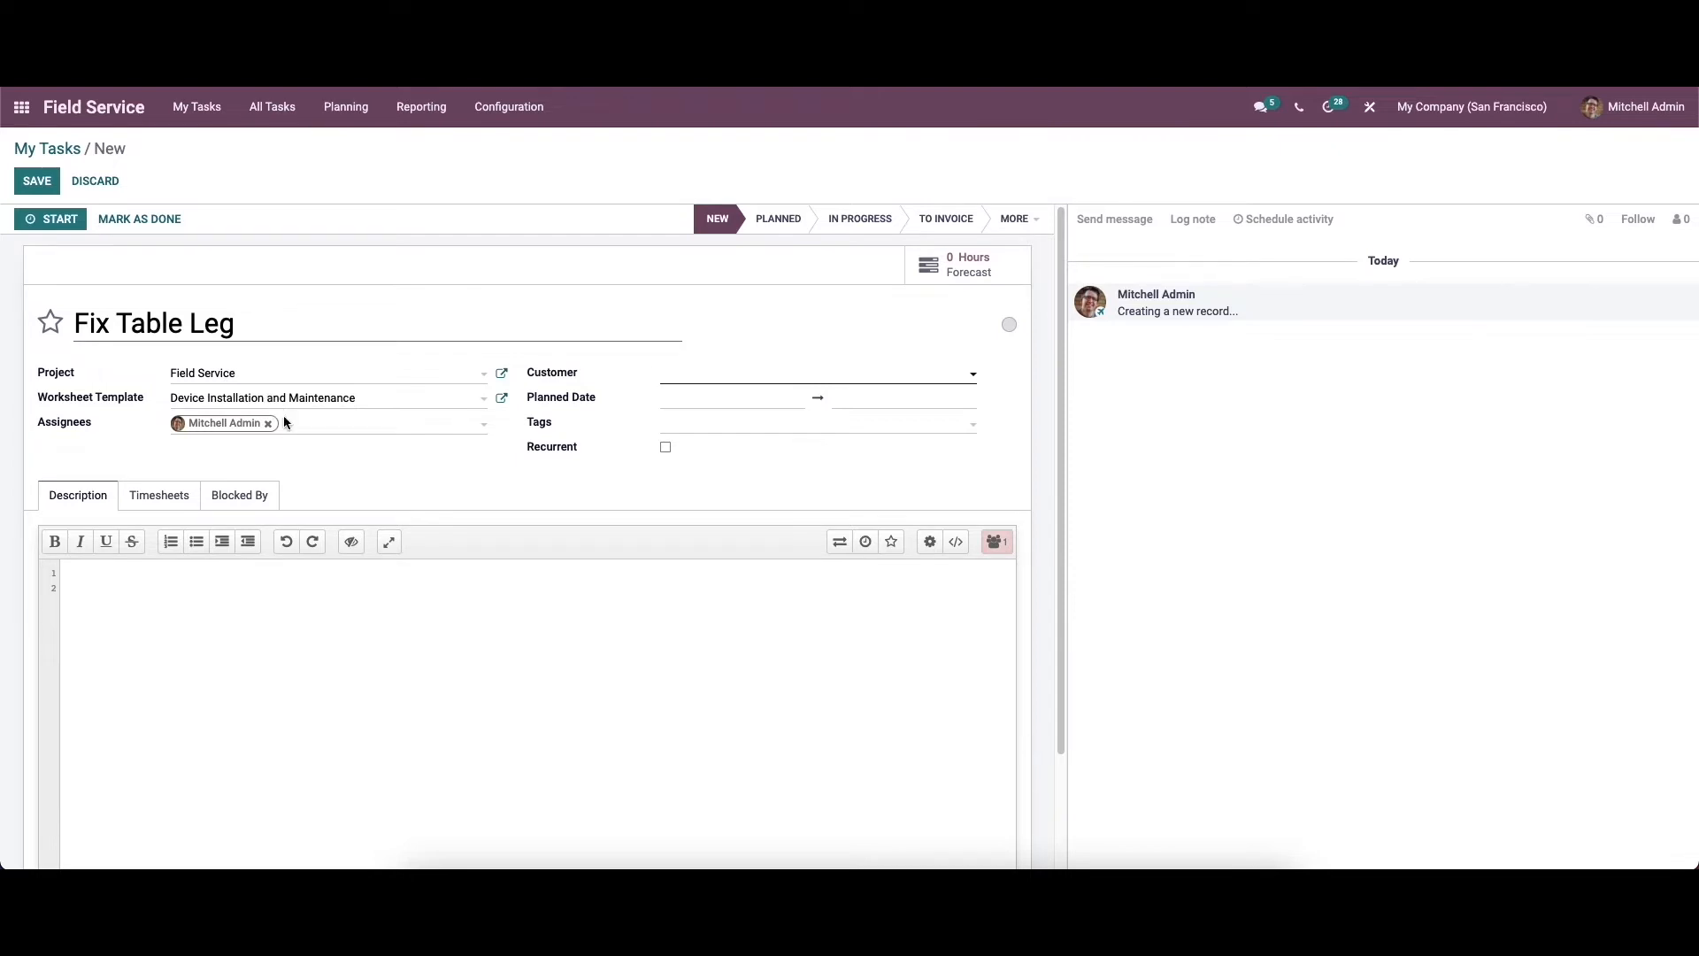
{"action": "left_click", "coordinate": [329, 427]}
{"action": "left_click", "coordinate": [555, 450]}
{"action": "left_click", "coordinate": [689, 376]}
{"action": "left_click", "coordinate": [717, 450]}
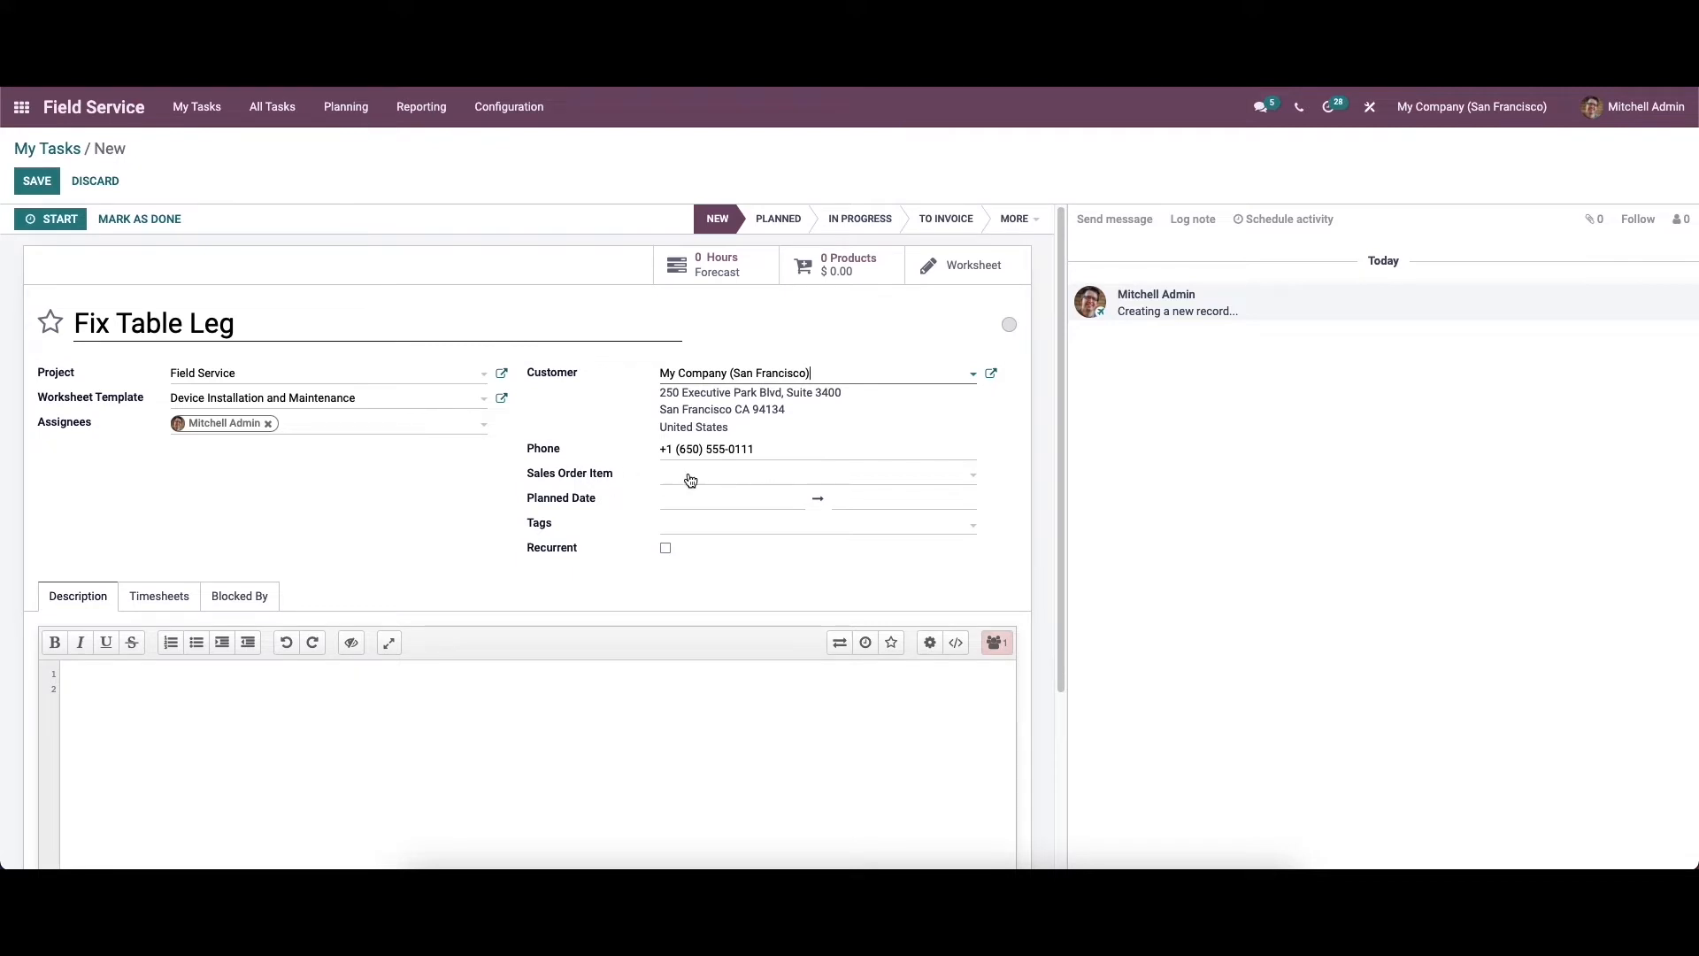
Set the task's planned date from 04/18/2022 11:00 to 04/25/2022 11:20
{"action": "left_click", "coordinate": [711, 480]}
{"action": "left_click", "coordinate": [695, 500]}
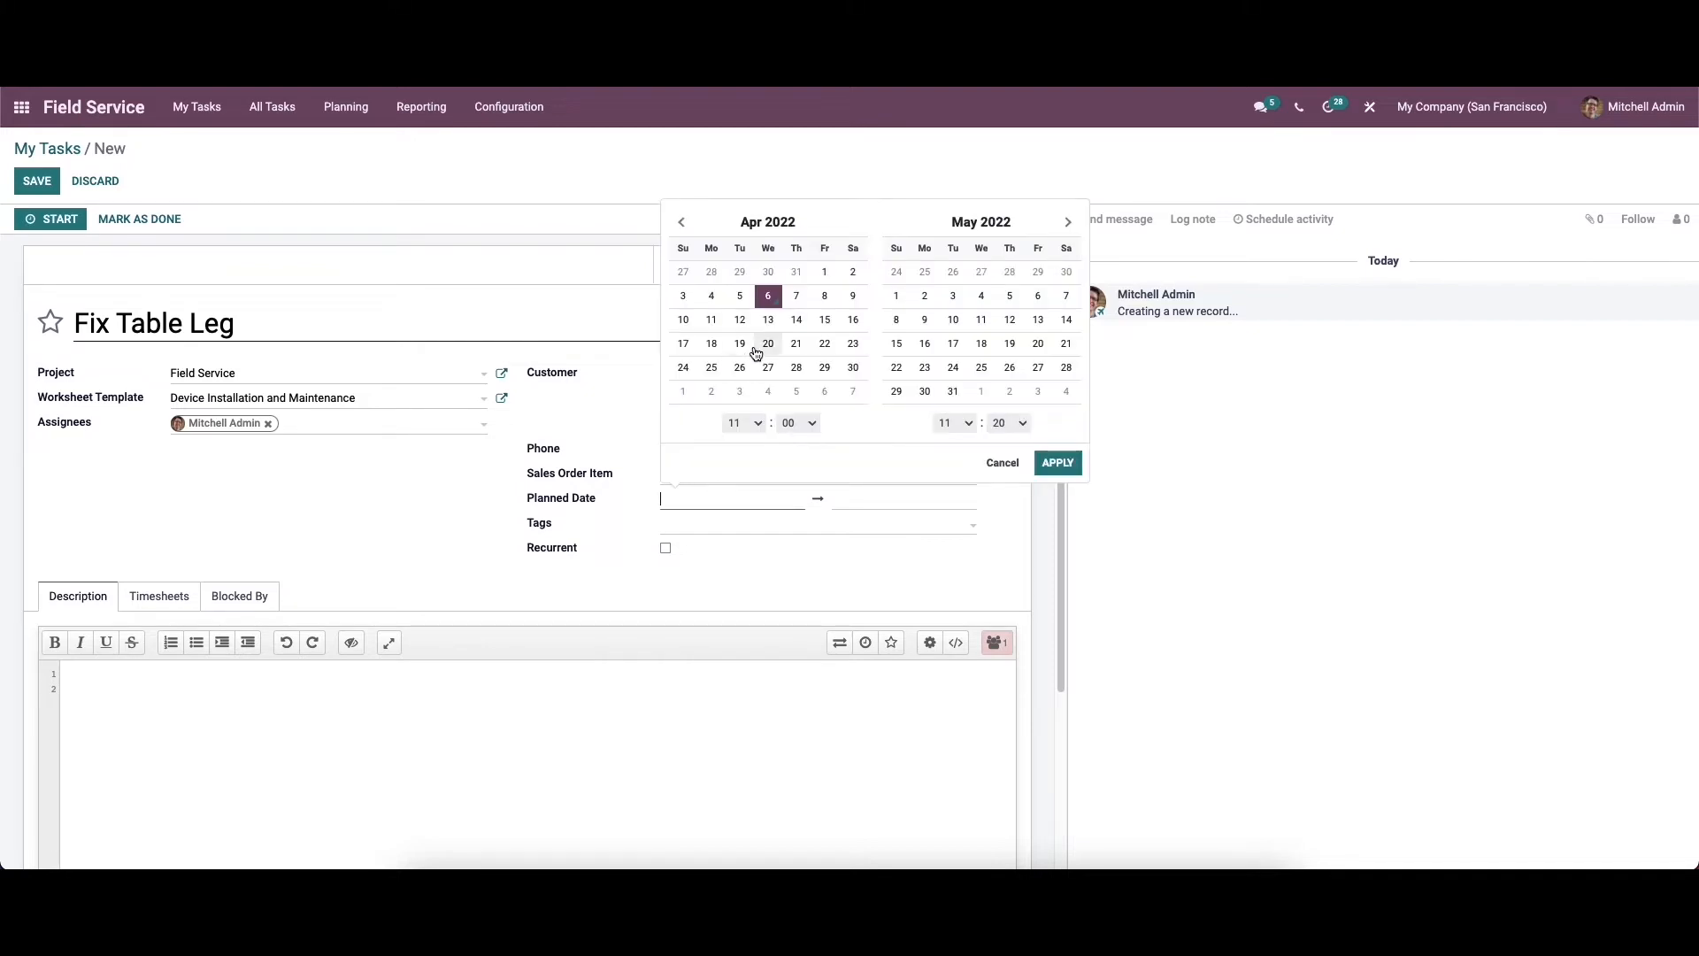
{"action": "left_click", "coordinate": [711, 344]}
{"action": "left_click", "coordinate": [712, 367]}
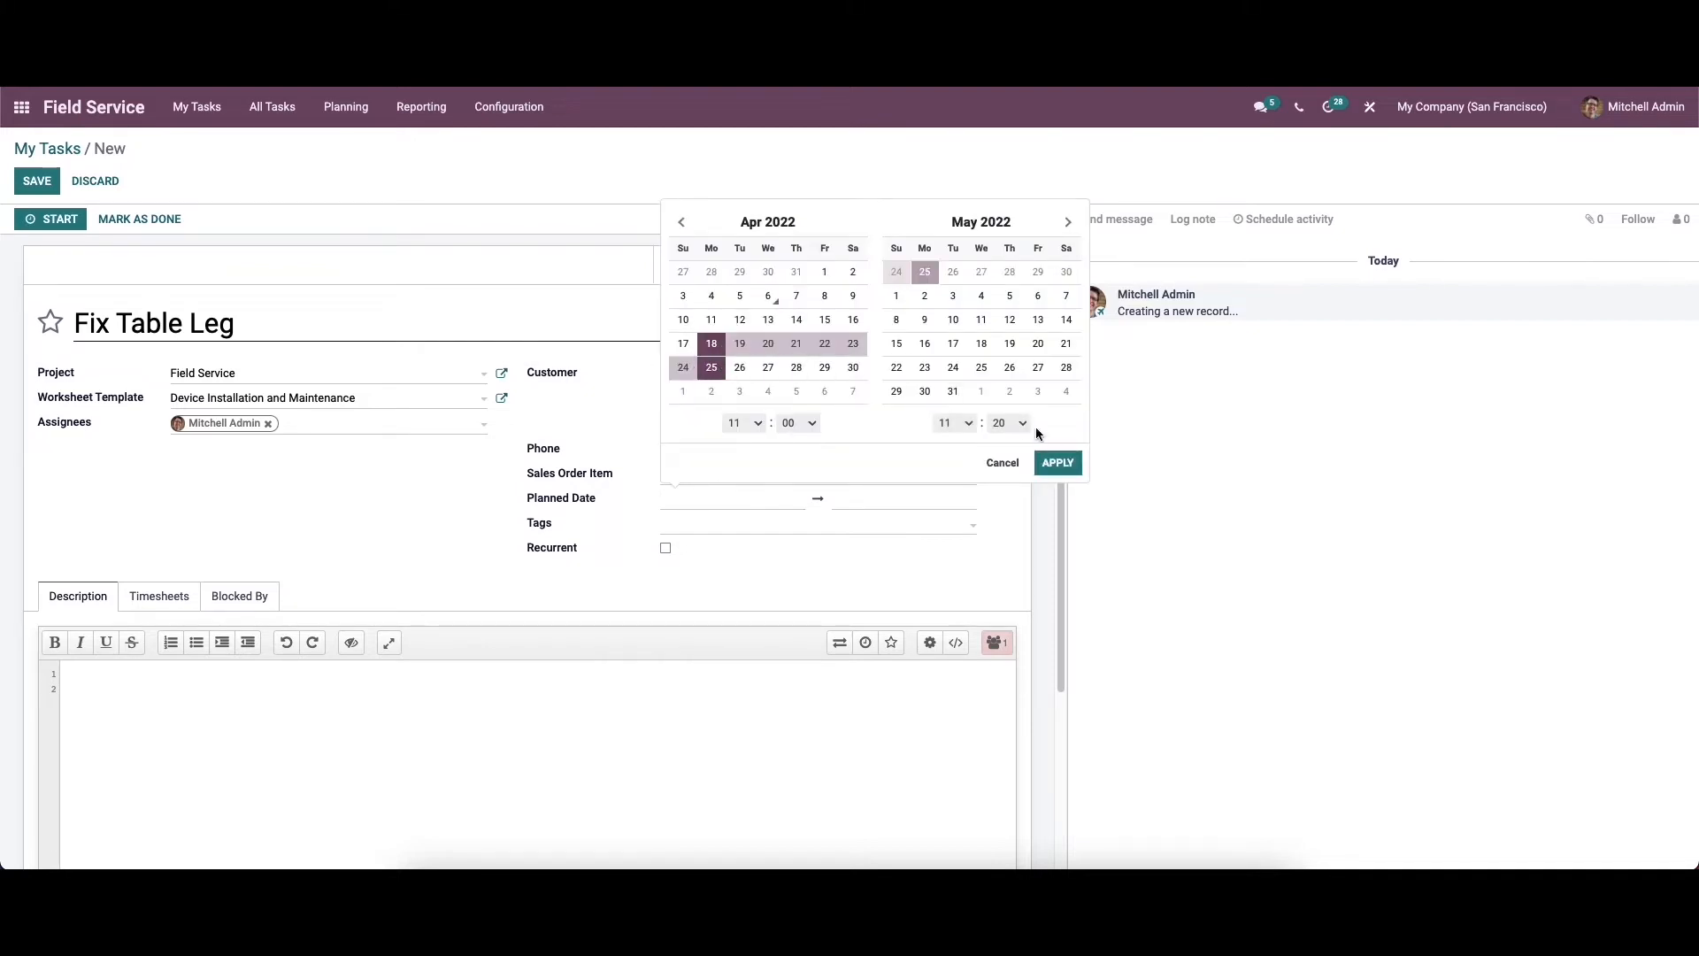
{"action": "left_click", "coordinate": [1057, 463]}
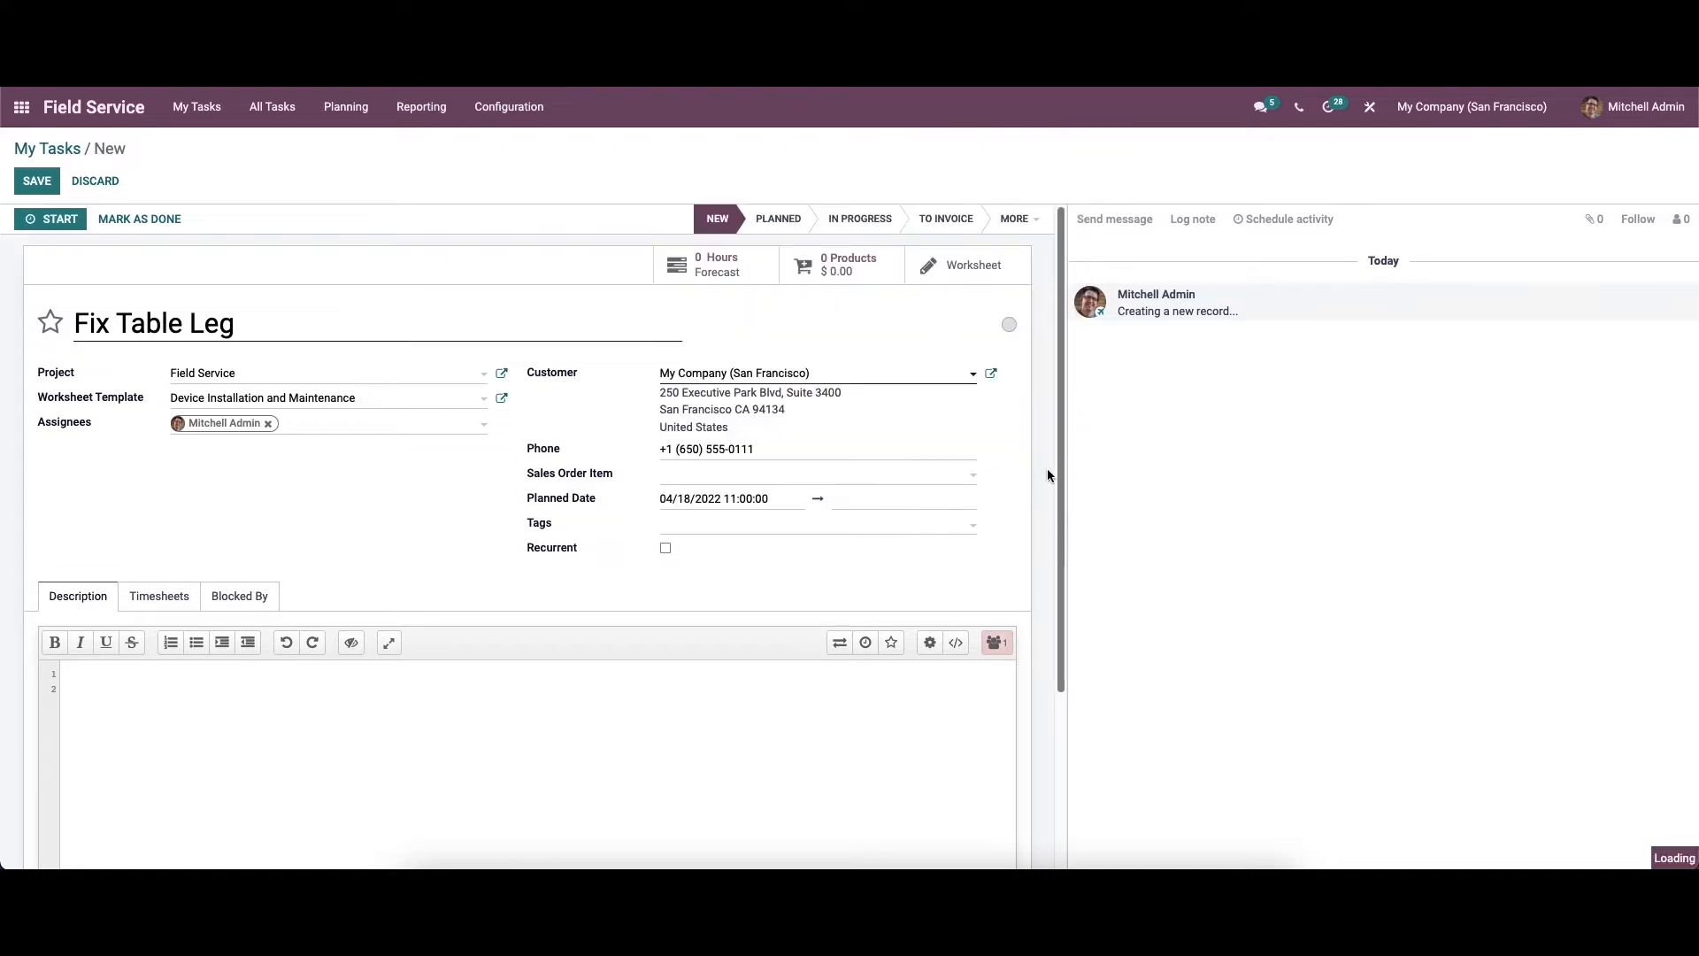
Tag the task as Internal and make it recurrent
{"action": "left_click", "coordinate": [717, 534]}
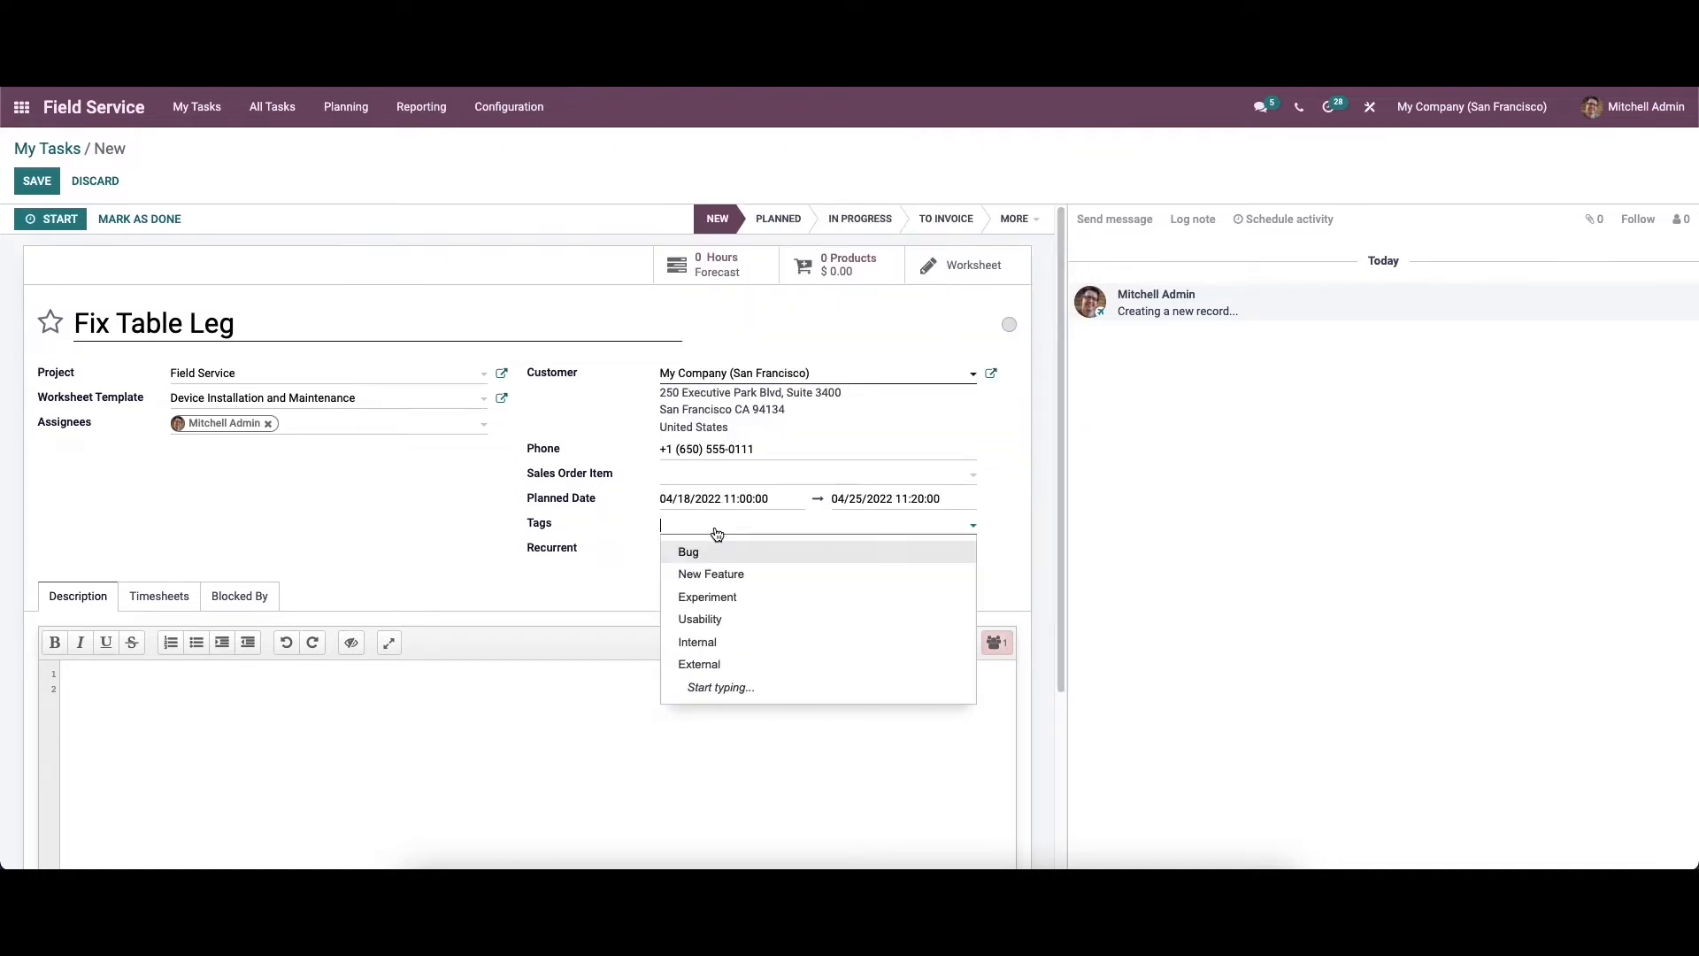
{"action": "left_click", "coordinate": [724, 644]}
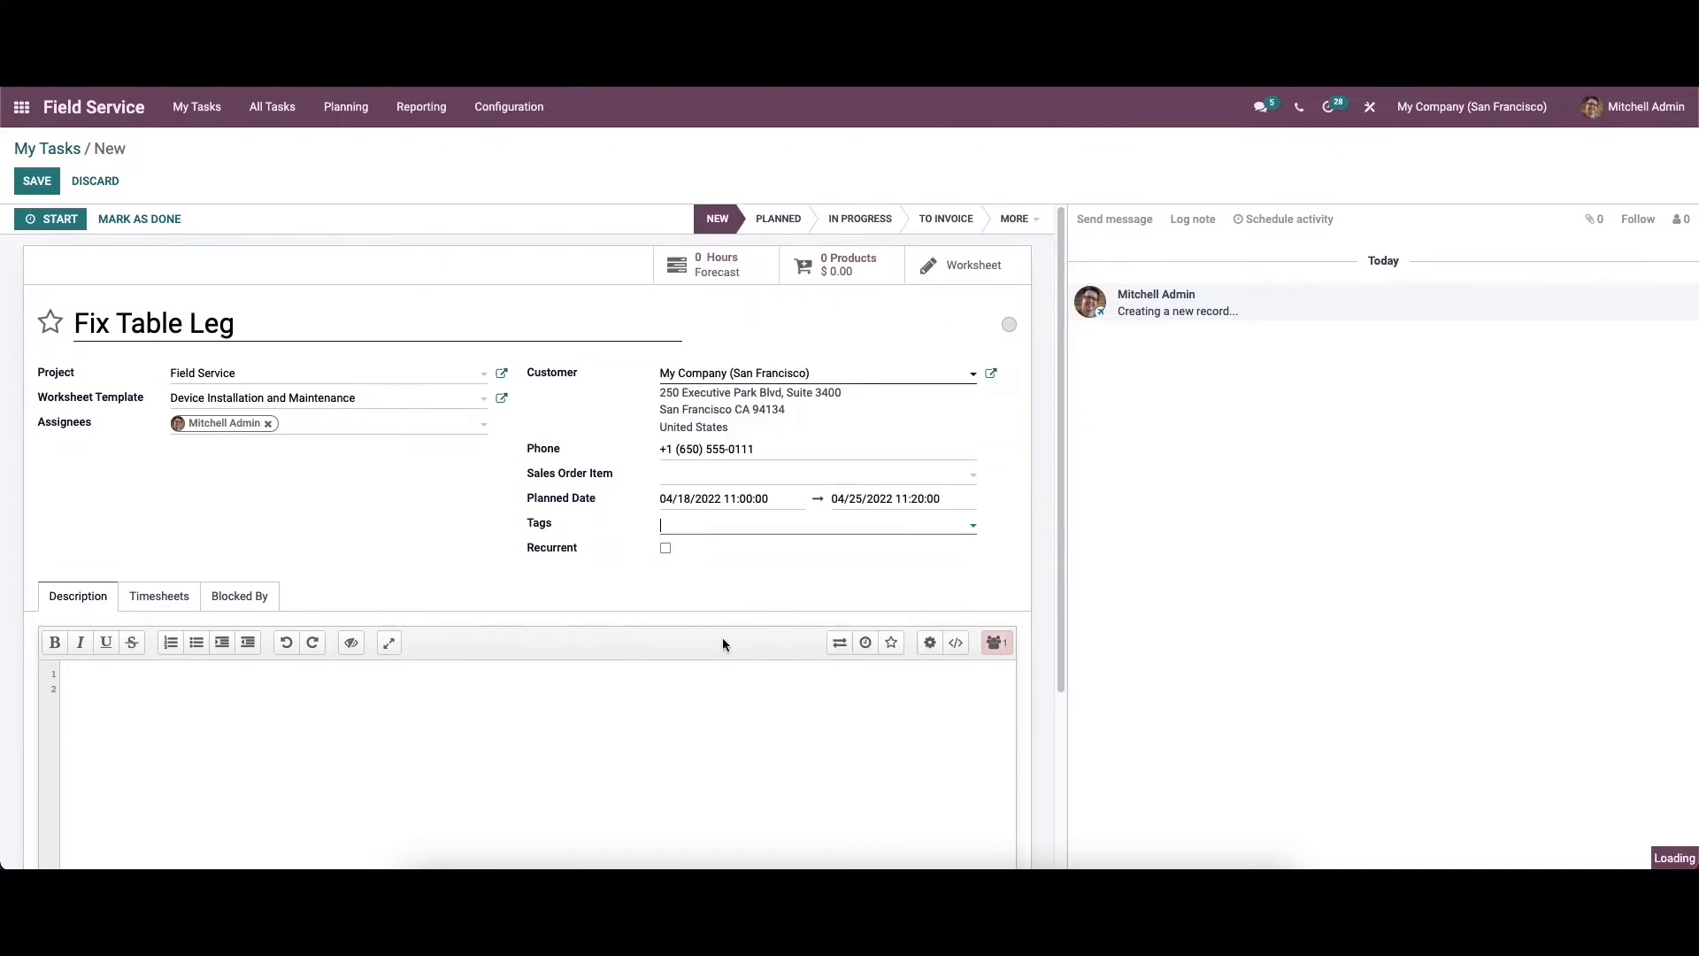
{"action": "left_click", "coordinate": [665, 551]}
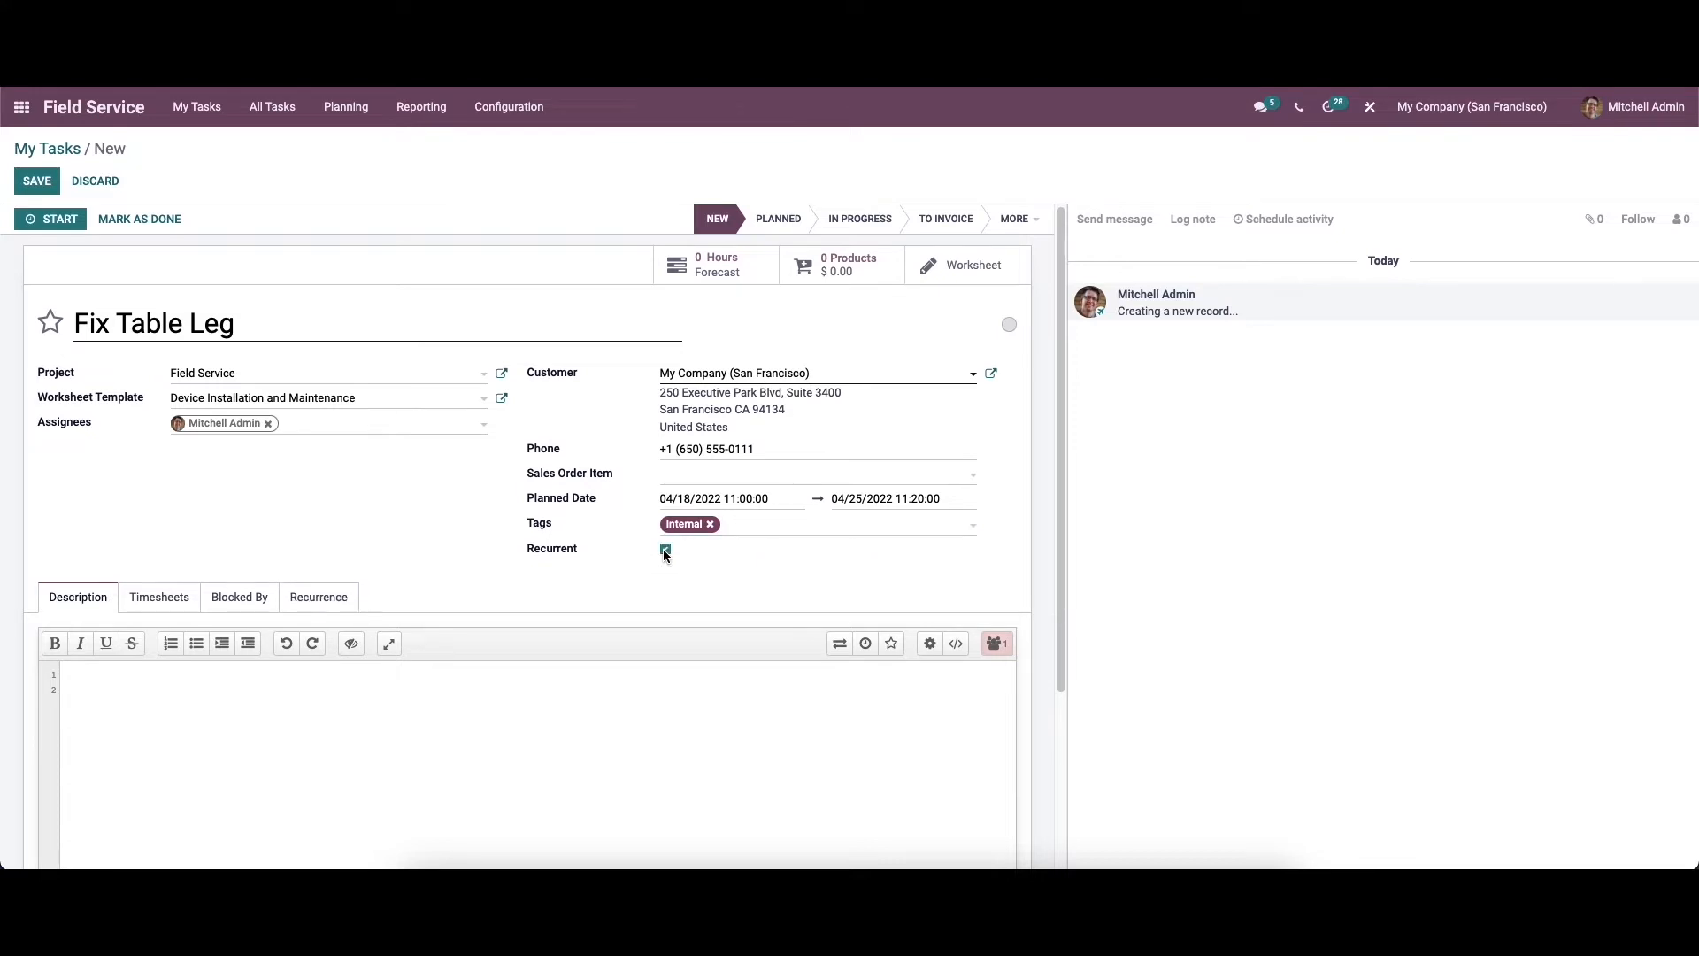
Change the author's colour in the description pad to a greyish yellow tone and save it
{"action": "scroll", "coordinate": [656, 571], "scroll_direction": "down", "scroll_amount": 1}
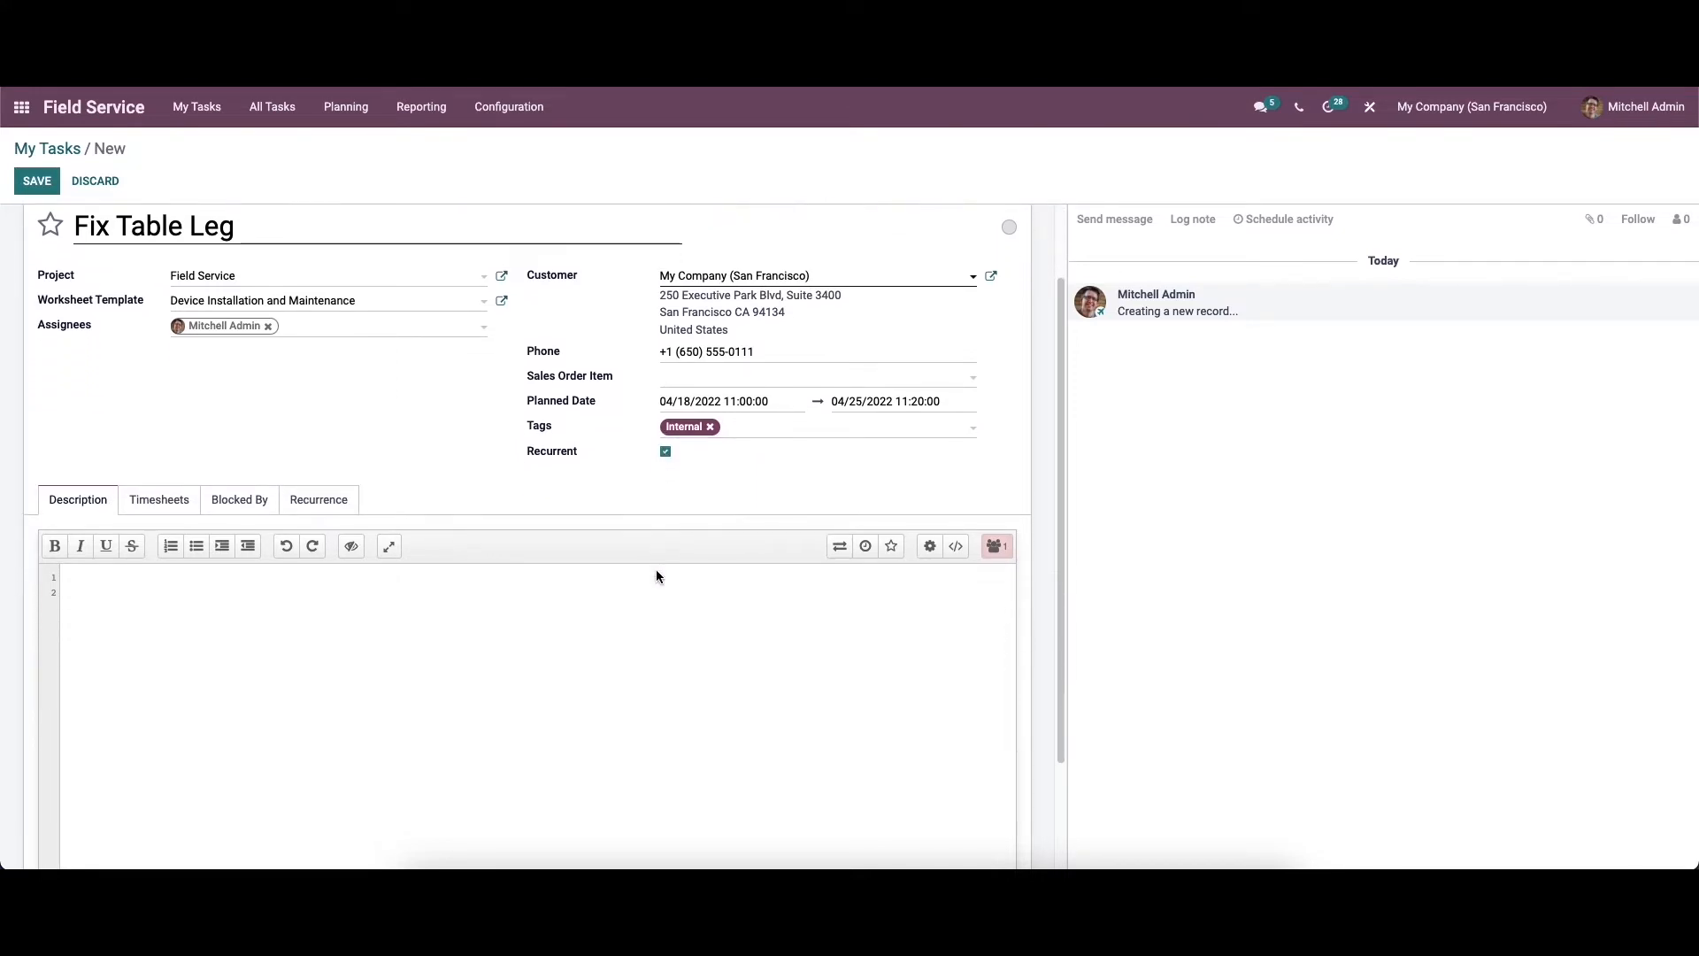
{"action": "scroll", "coordinate": [660, 583], "scroll_direction": "down", "scroll_amount": 1}
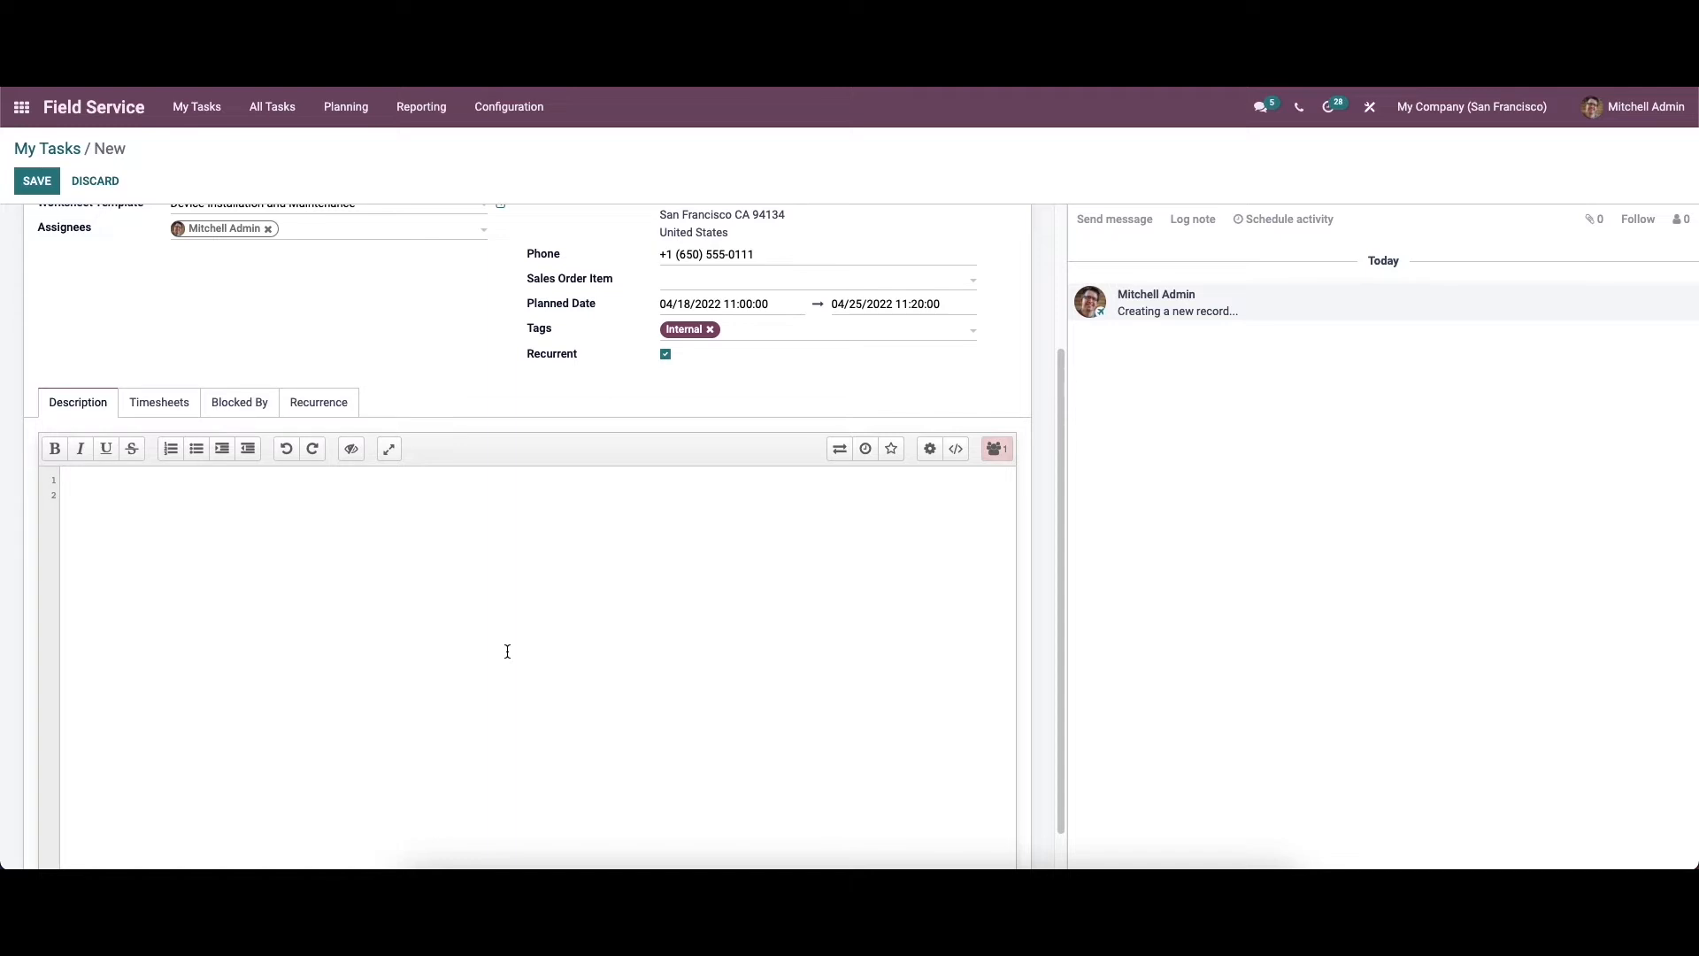
{"action": "left_click", "coordinate": [995, 453]}
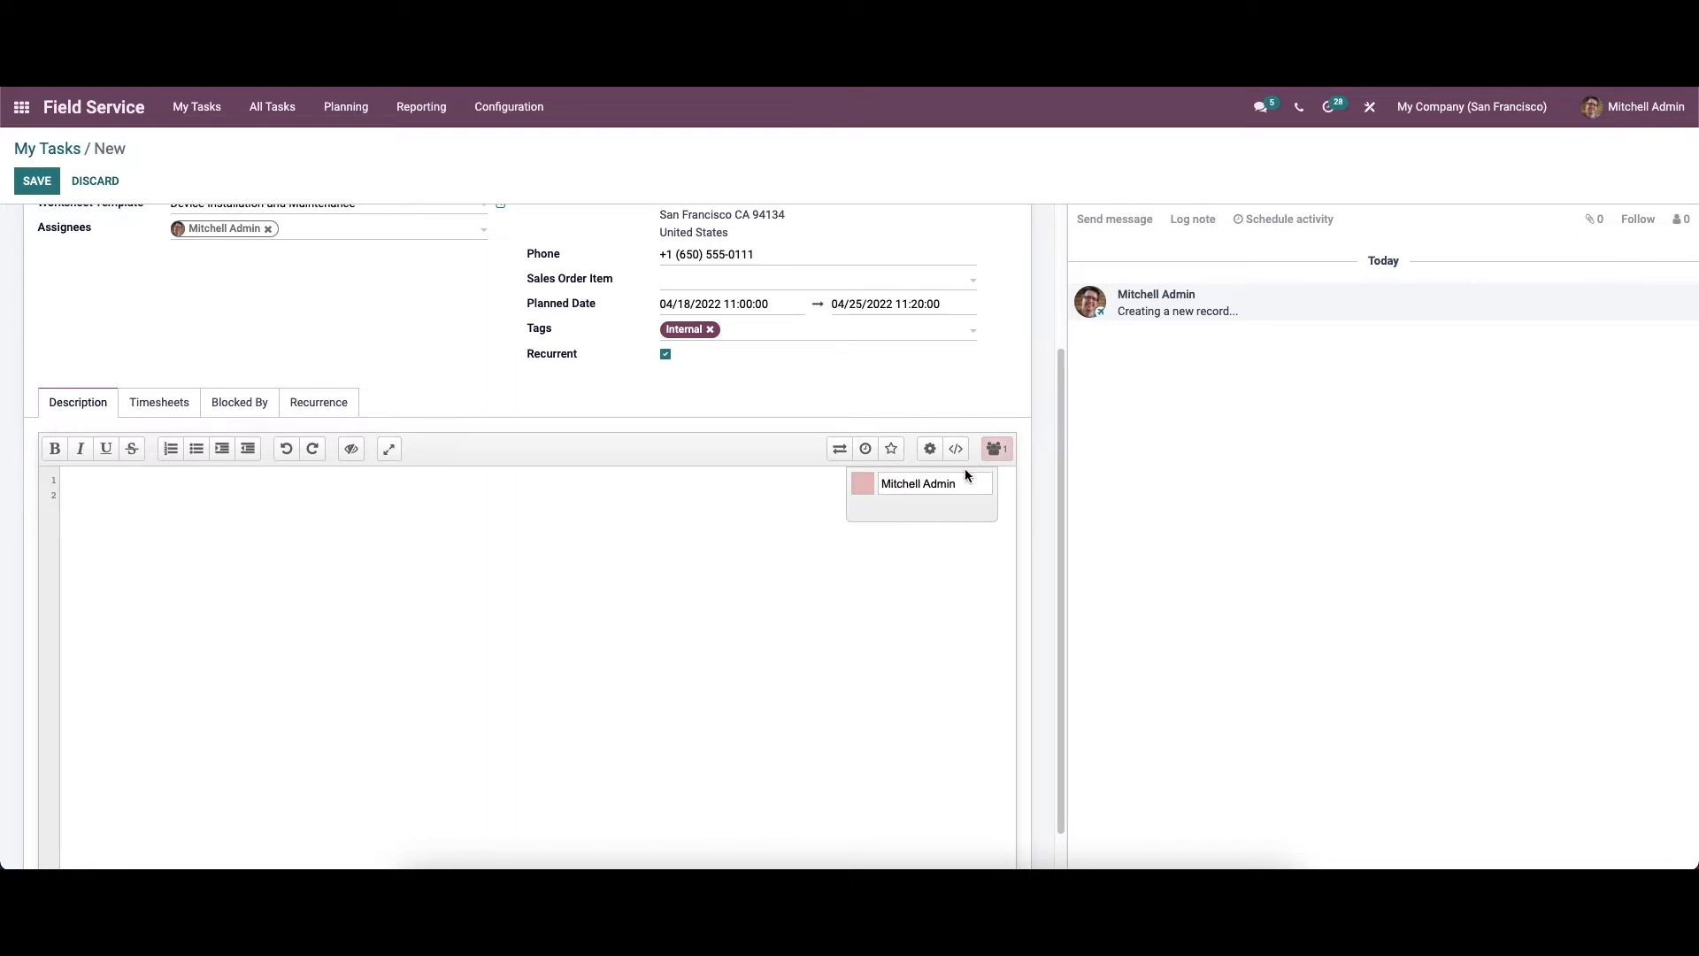
{"action": "left_click", "coordinate": [861, 488]}
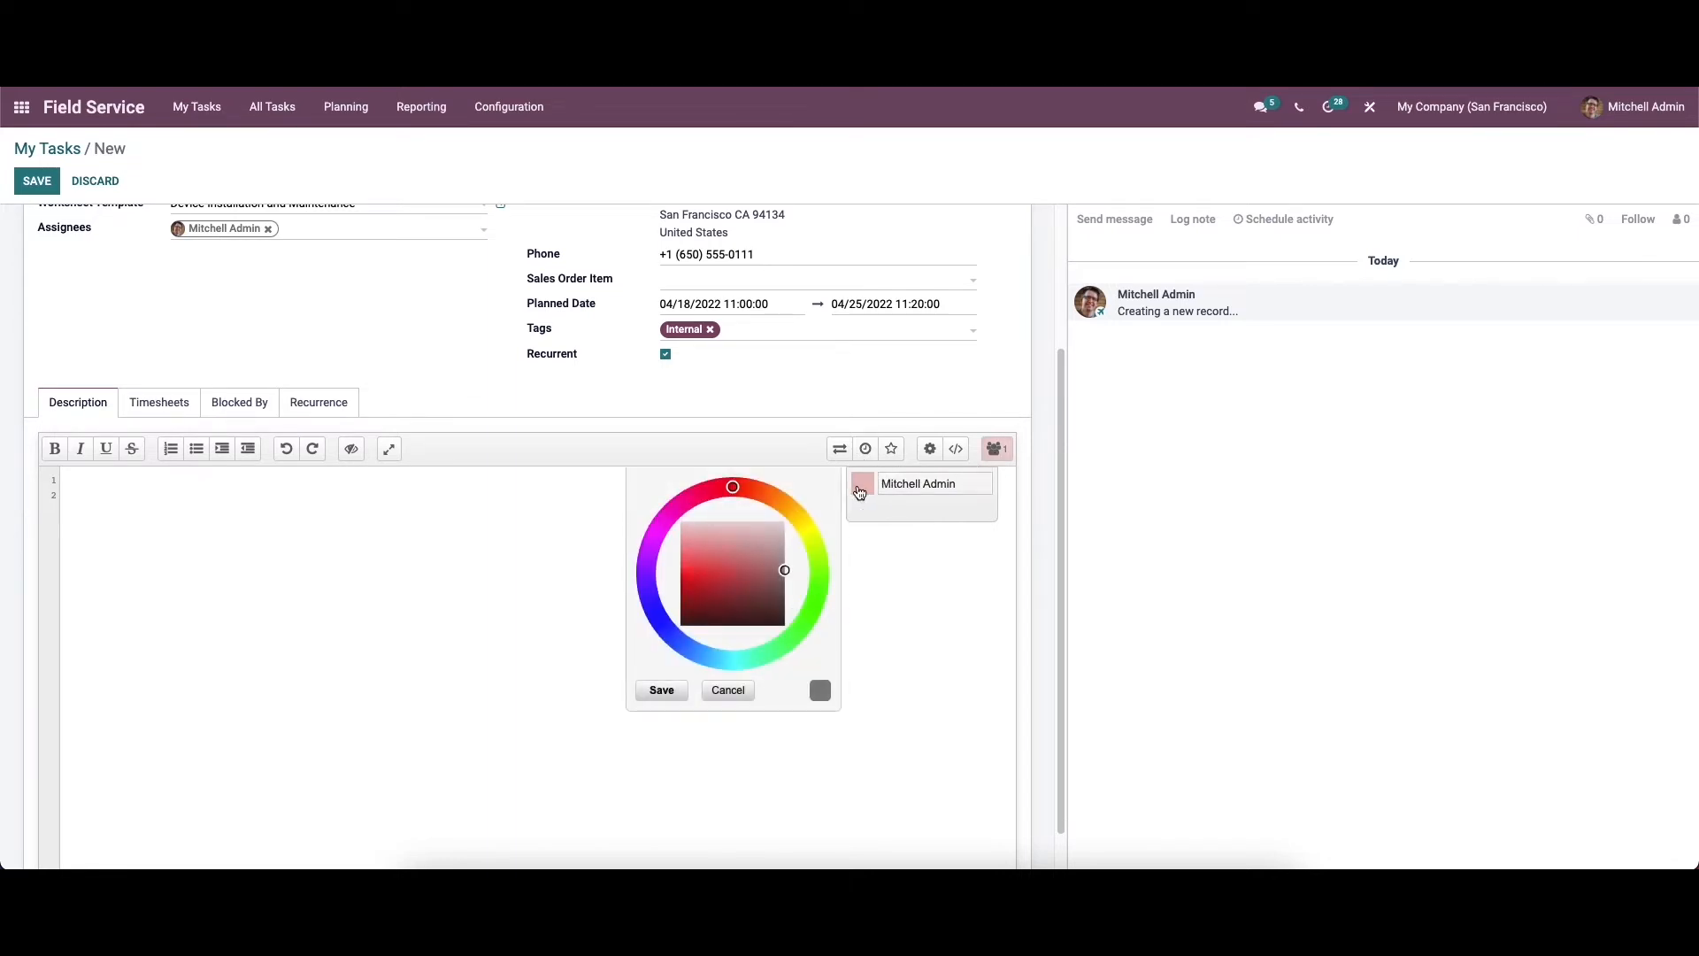
{"action": "left_click", "coordinate": [800, 528]}
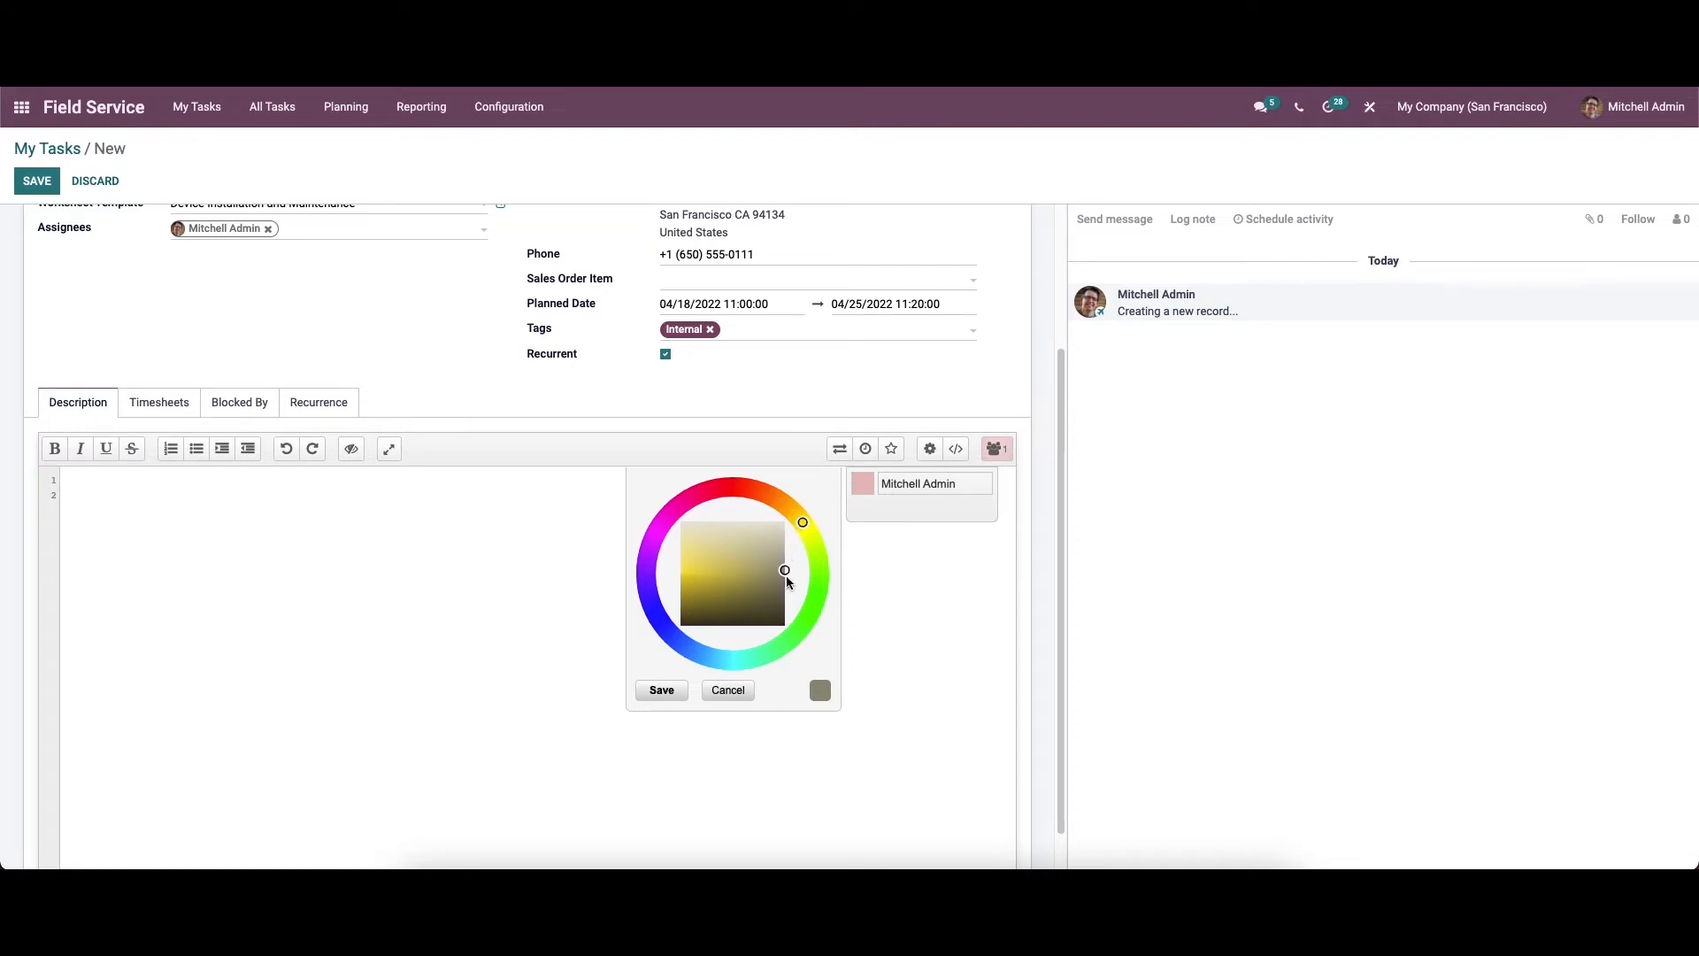
{"action": "left_click", "coordinate": [662, 691]}
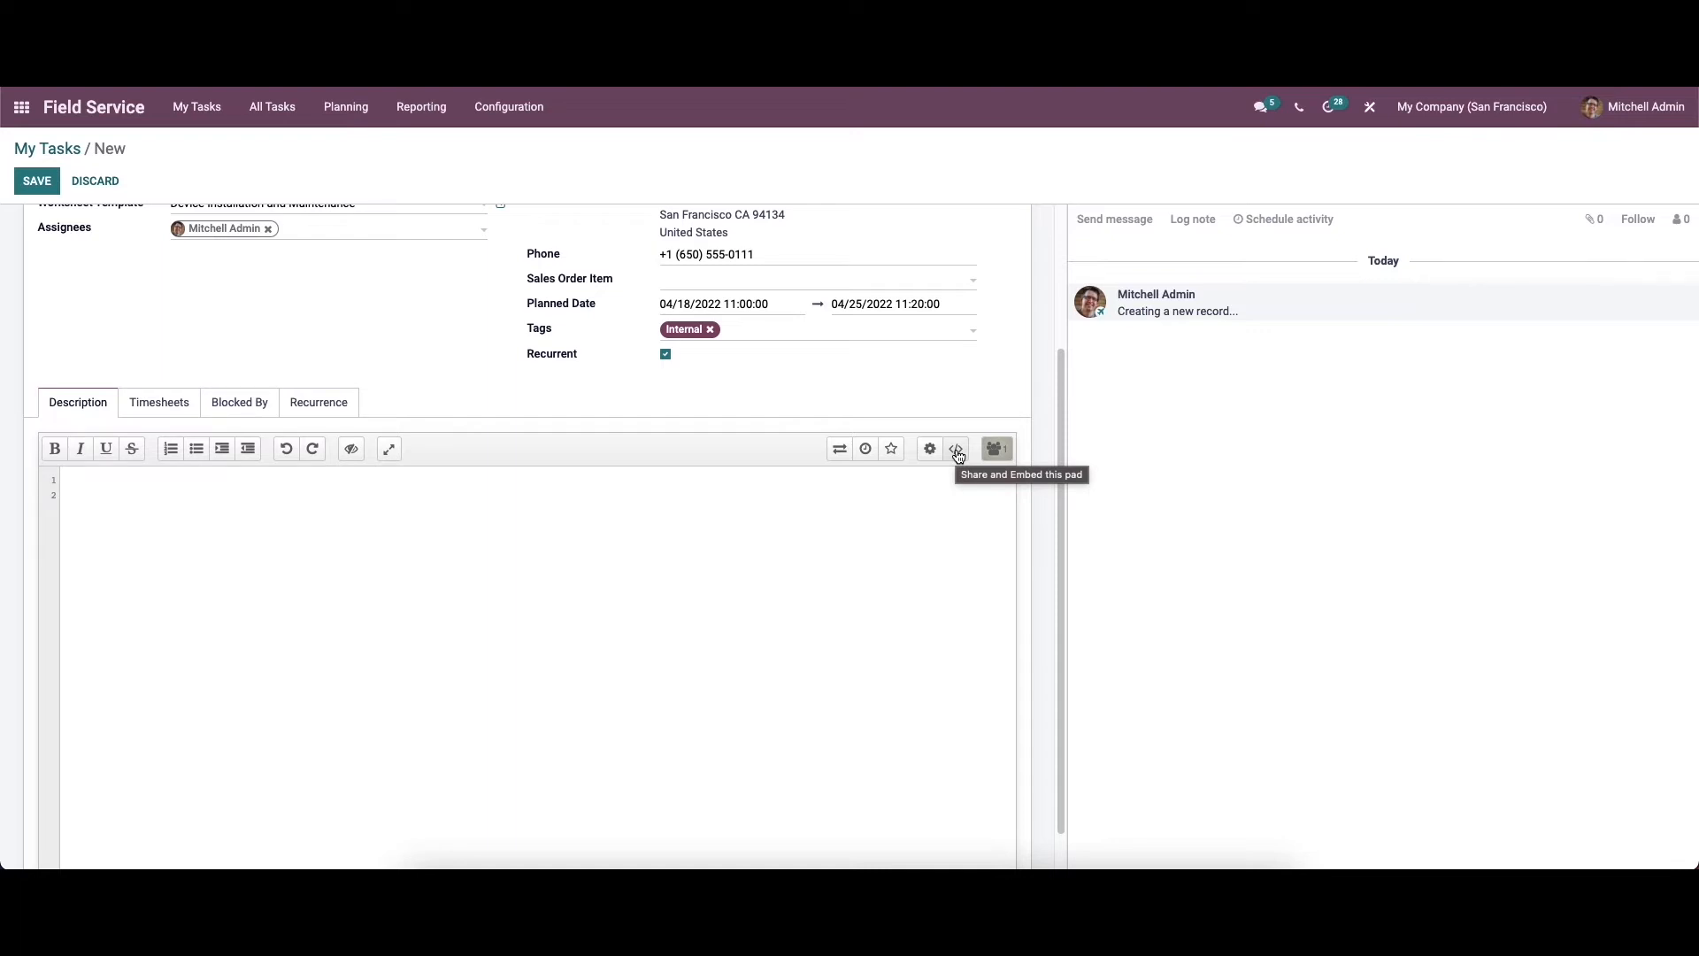
View the description pad's read-only sharing link and embed URL
{"action": "left_click", "coordinate": [957, 450]}
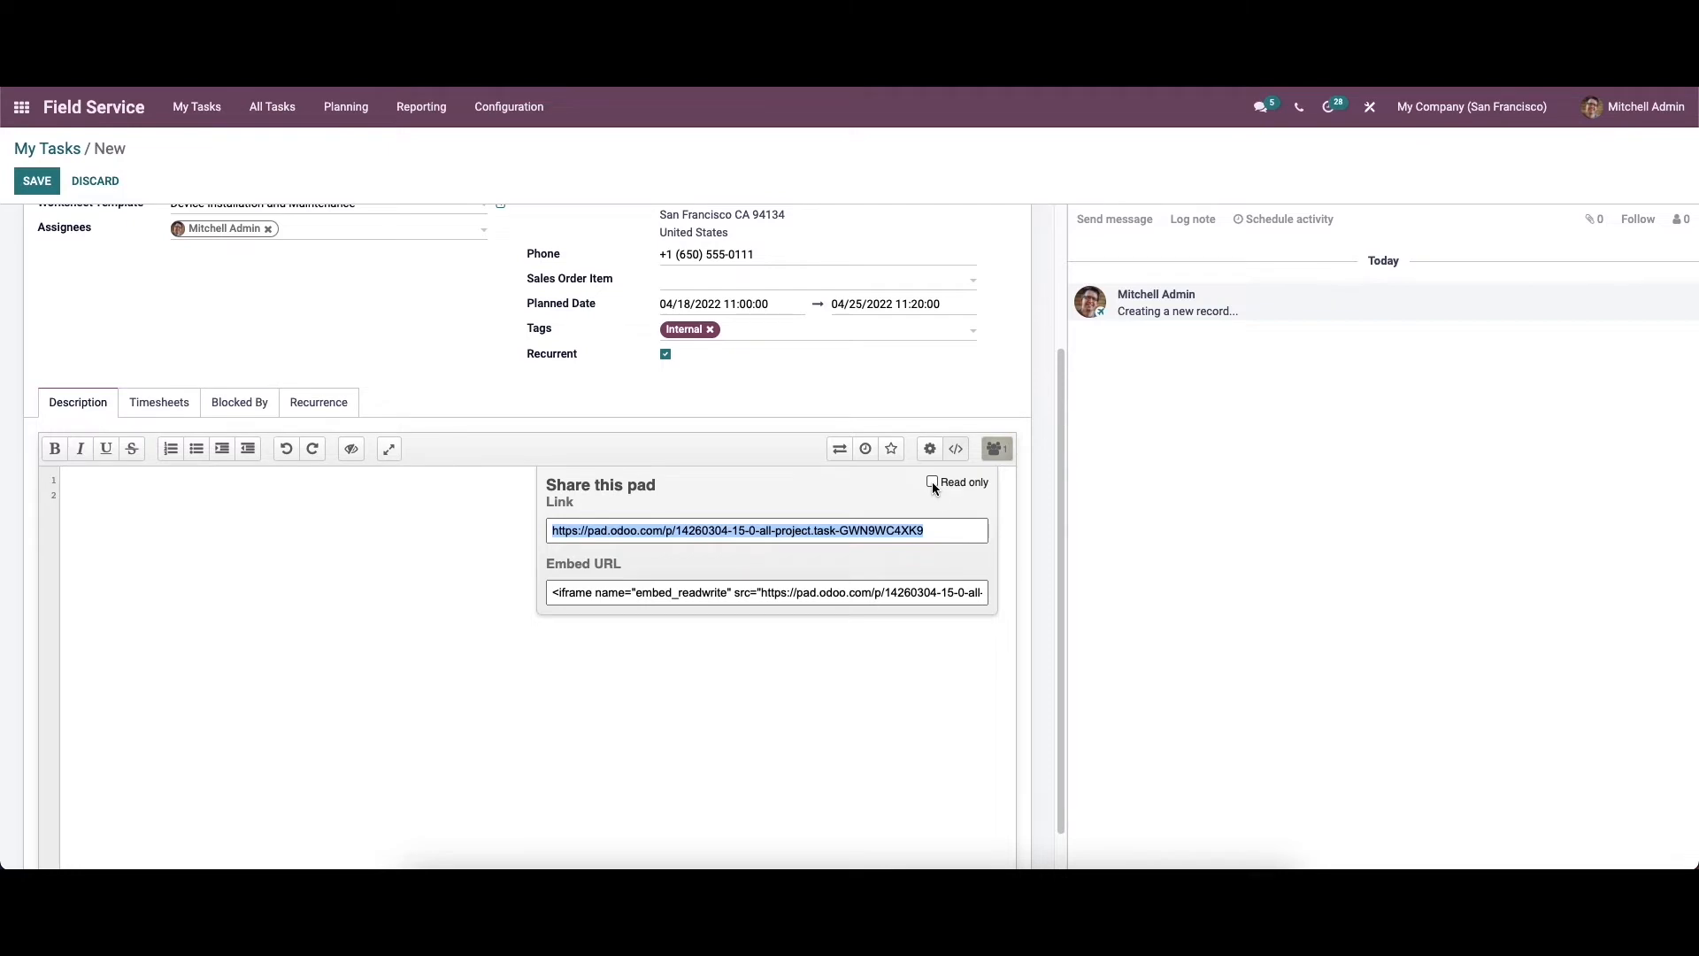
{"action": "left_click", "coordinate": [931, 481]}
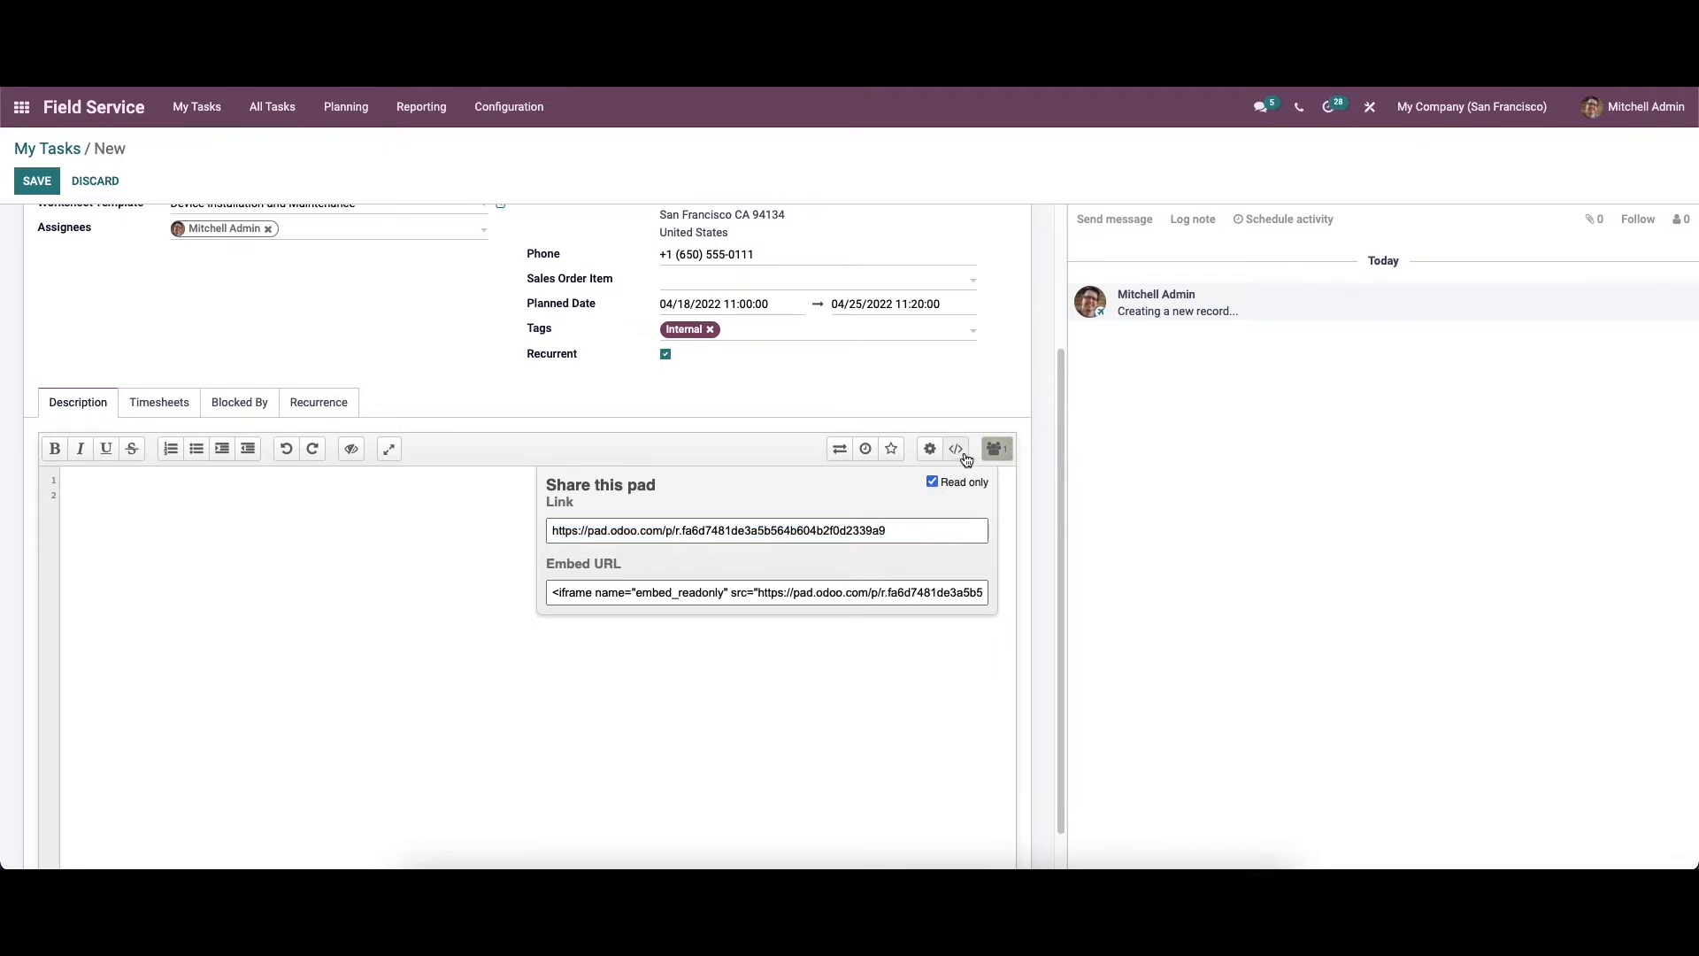
{"action": "left_click", "coordinate": [960, 453]}
Review the description pad's settings, including the font type and language choices
{"action": "left_click", "coordinate": [931, 453]}
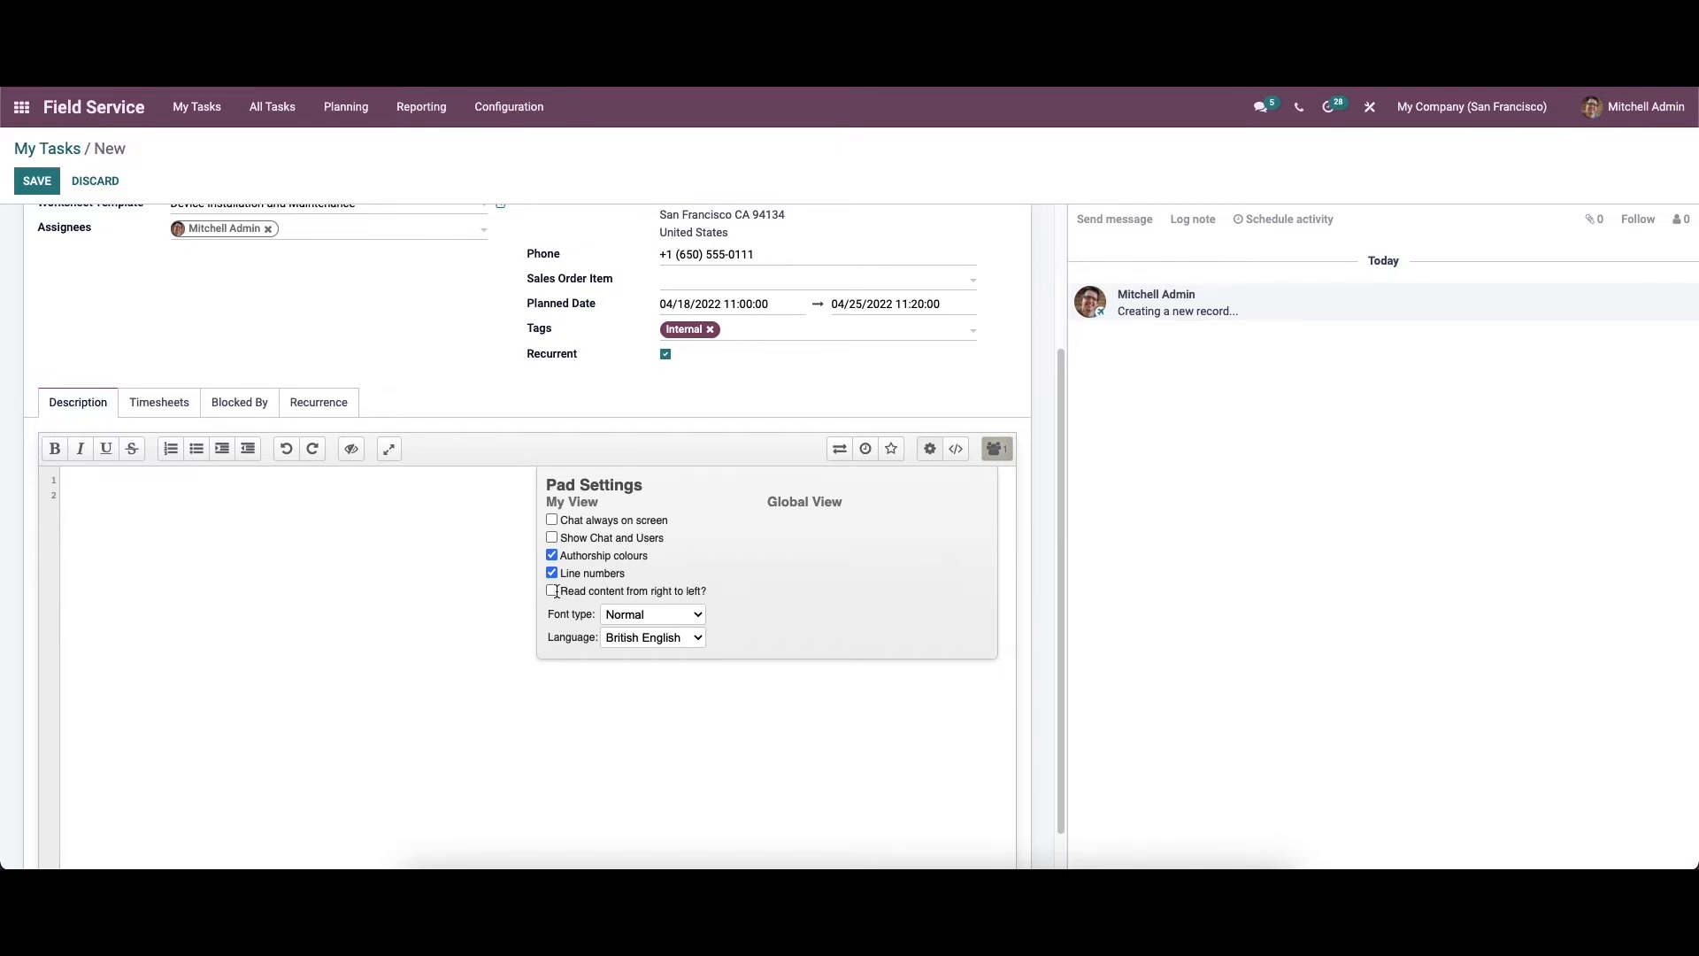
{"action": "left_click", "coordinate": [678, 613]}
{"action": "left_click", "coordinate": [545, 664]}
{"action": "left_click", "coordinate": [638, 639]}
{"action": "left_click", "coordinate": [590, 705]}
{"action": "left_click", "coordinate": [927, 448]}
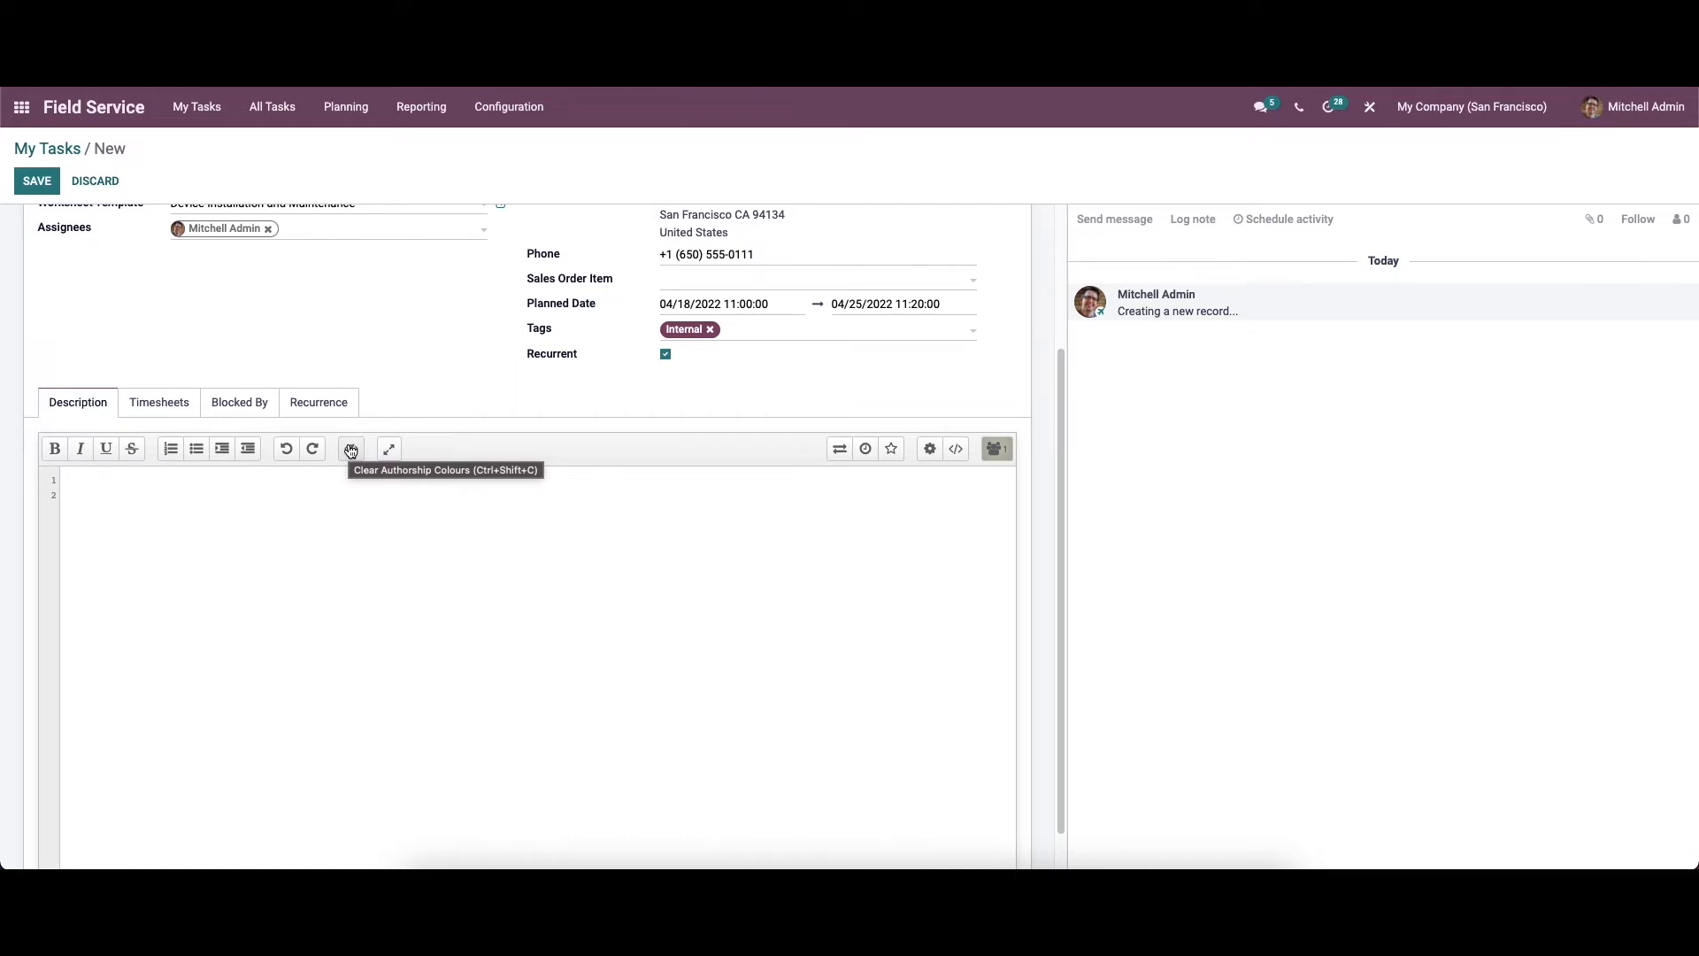
Set the task's initially planned hours to 5 in its timesheets
{"action": "left_click", "coordinate": [154, 403]}
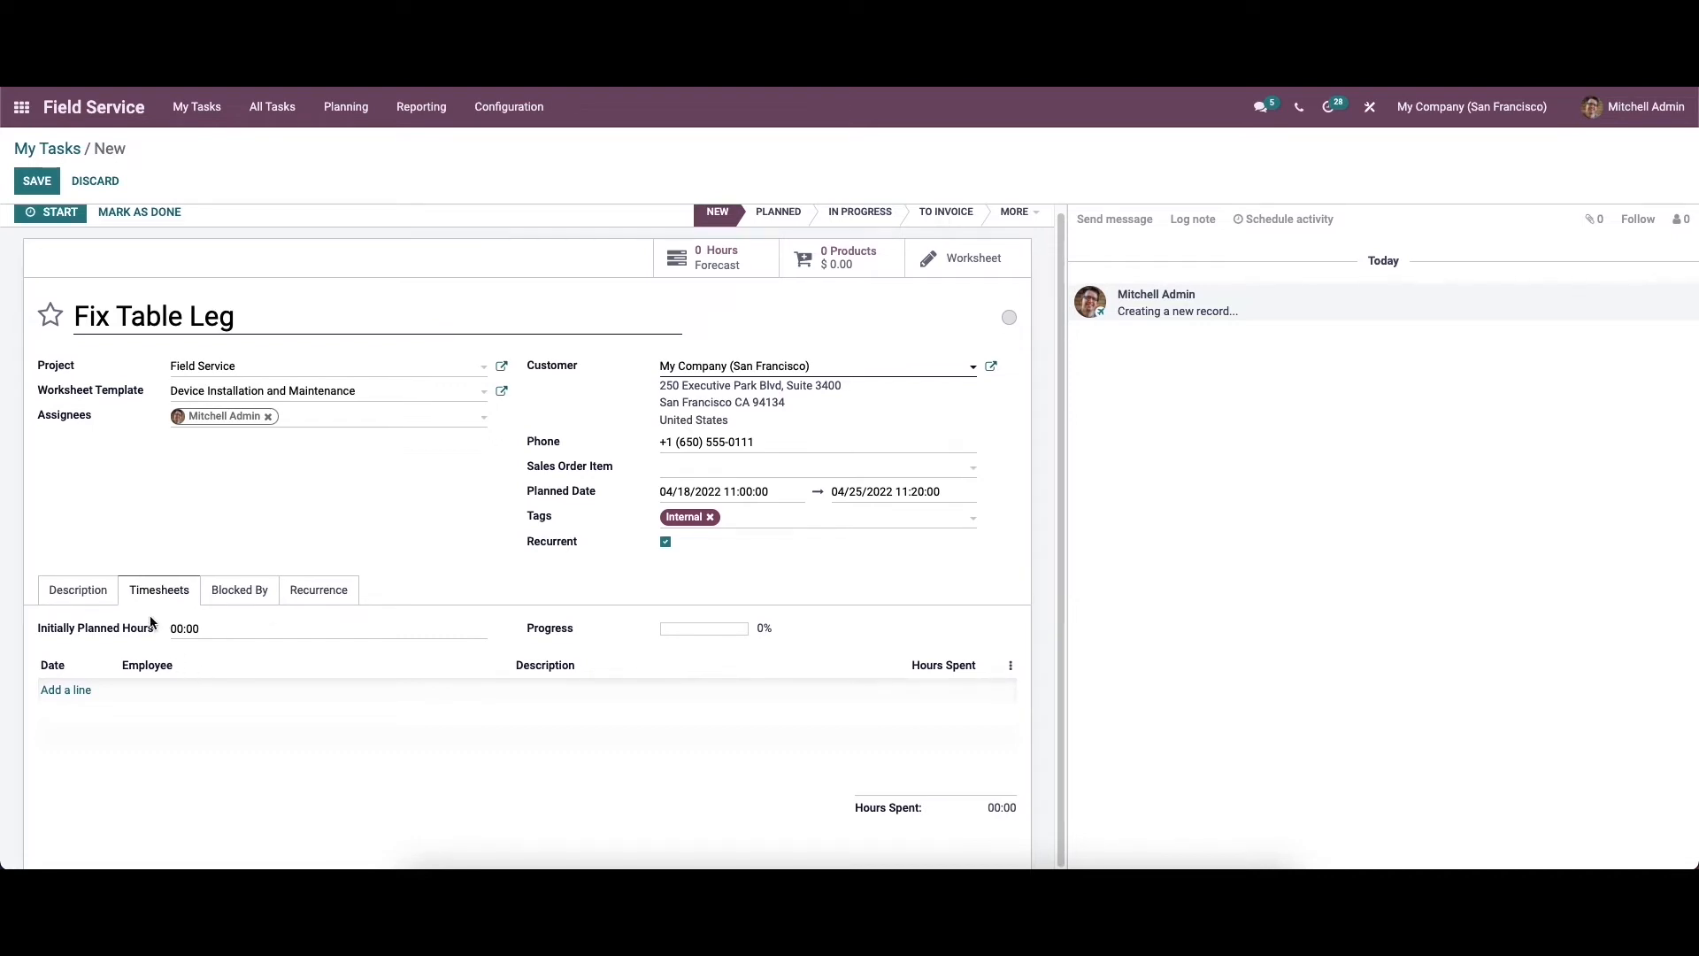
{"action": "left_click", "coordinate": [186, 628]}
{"action": "type", "text": "5"}
{"action": "type", "text": "."}
{"action": "left_click", "coordinate": [257, 673]}
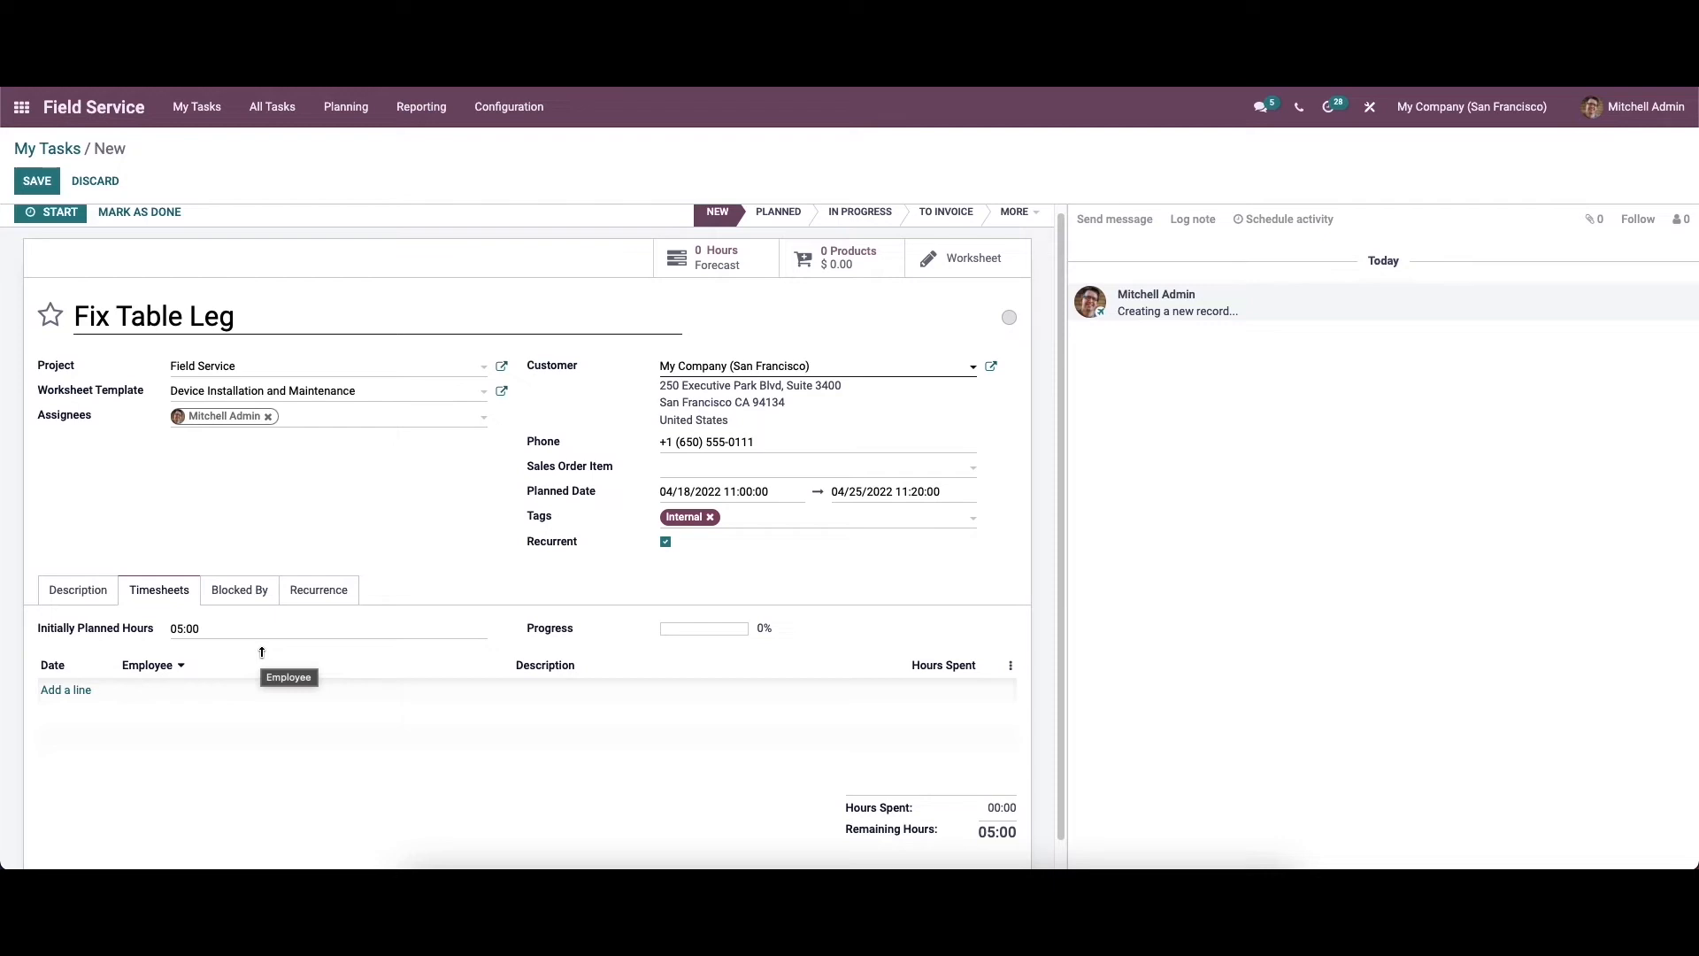
Add a timesheet line with the description "Planning" and 3 hours spent
{"action": "left_click", "coordinate": [69, 691]}
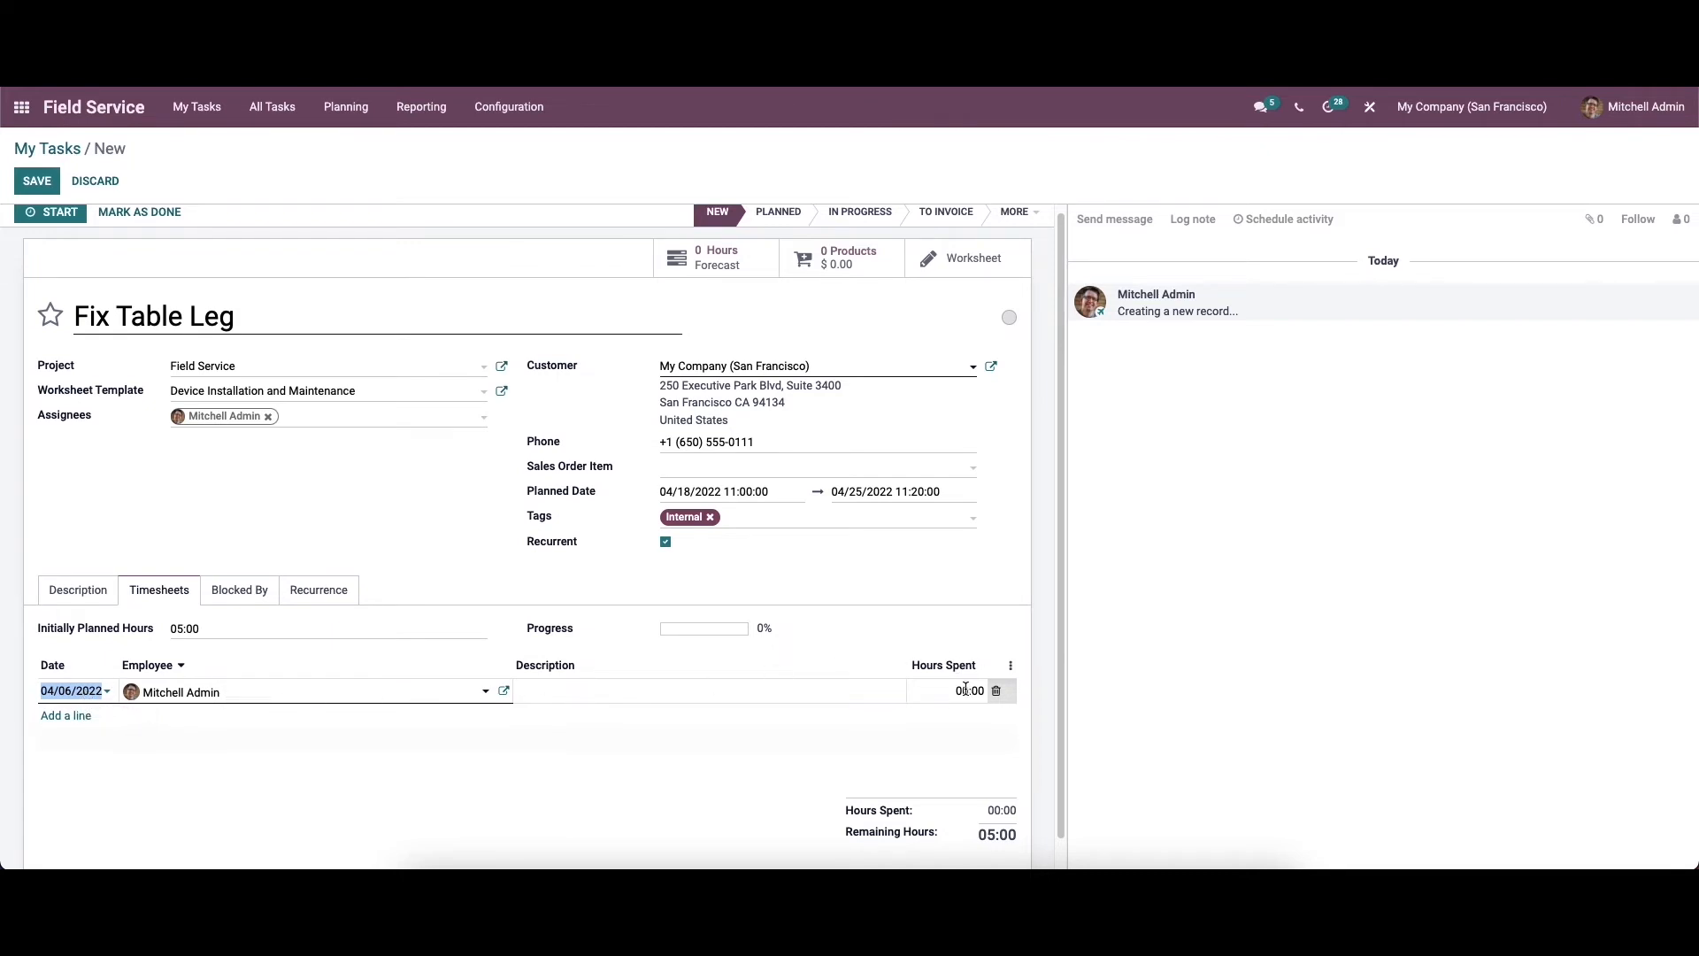
{"action": "left_click", "coordinate": [686, 687]}
{"action": "type", "text": "Planning"}
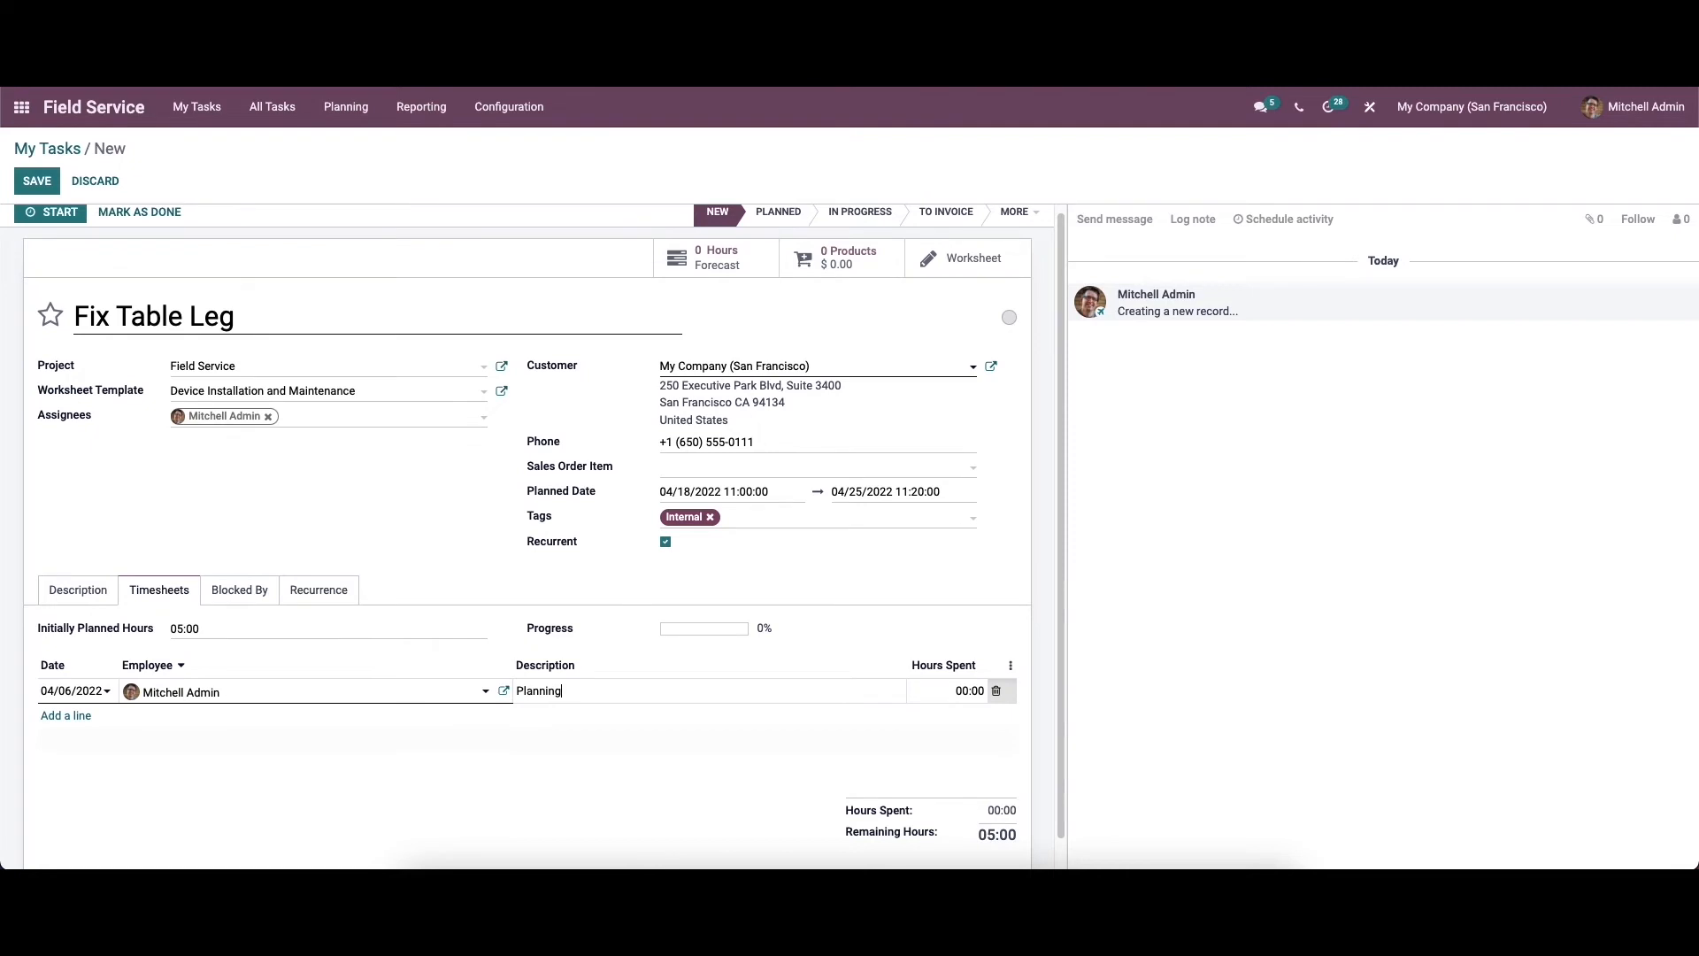
{"action": "left_click", "coordinate": [975, 690]}
{"action": "type", "text": "3"}
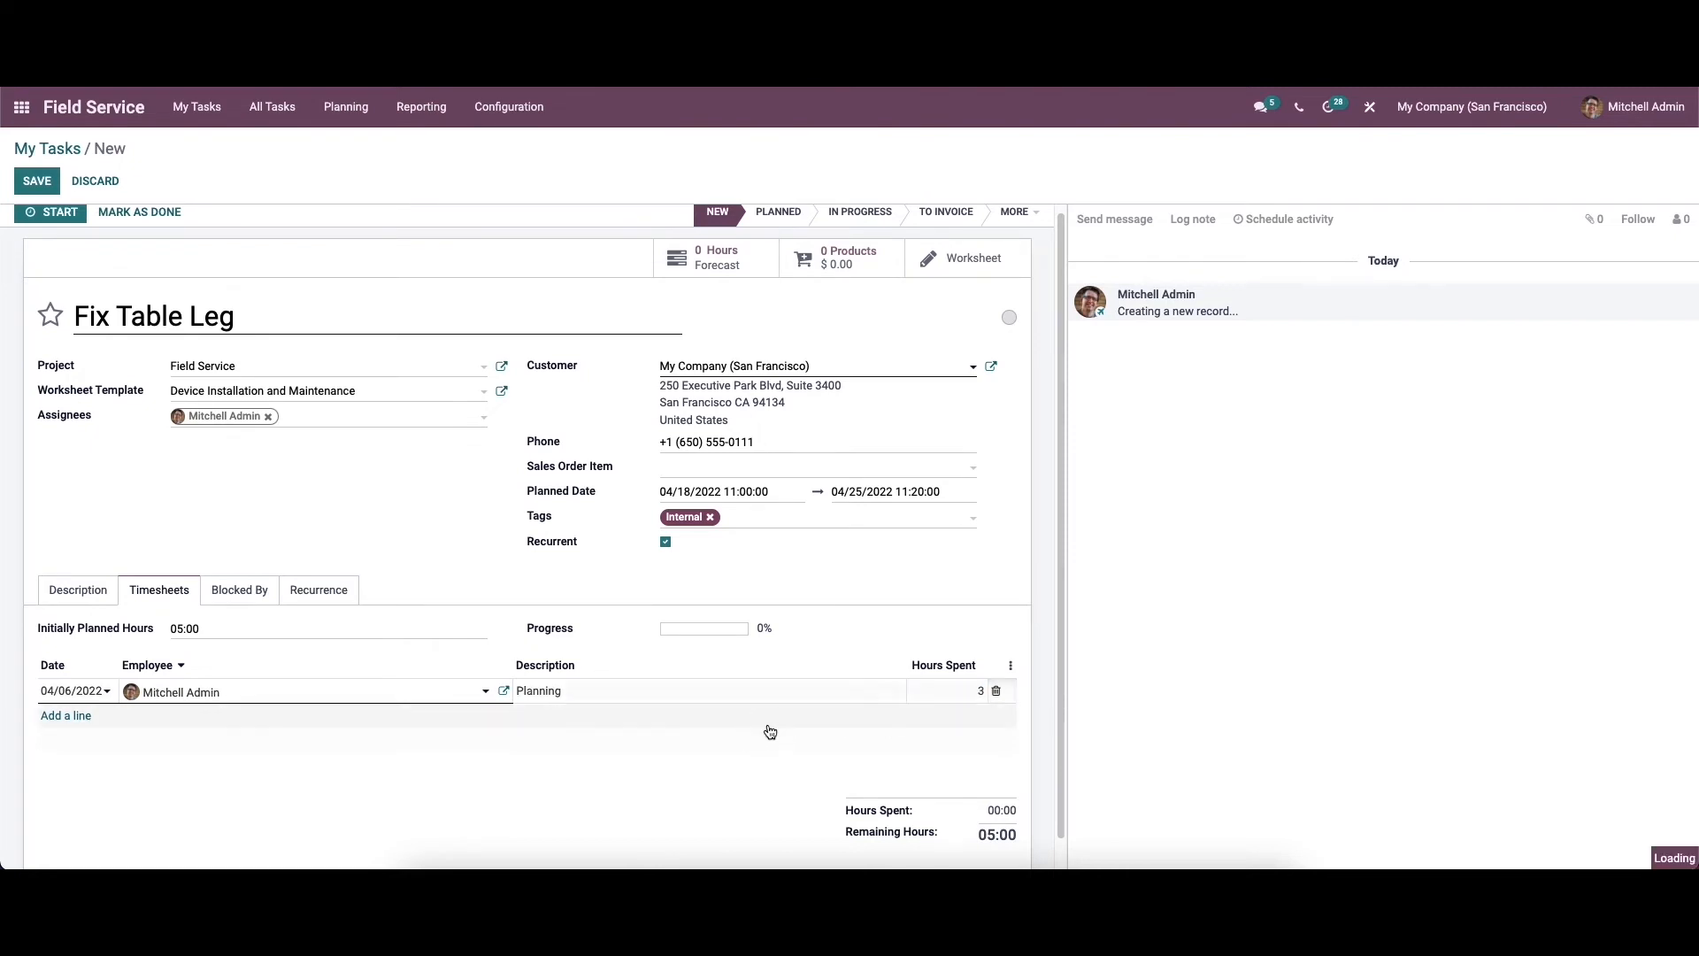
Commit the Planning timesheet line, and start and pause the Fix Table Leg task's timer
{"action": "left_click", "coordinate": [696, 743]}
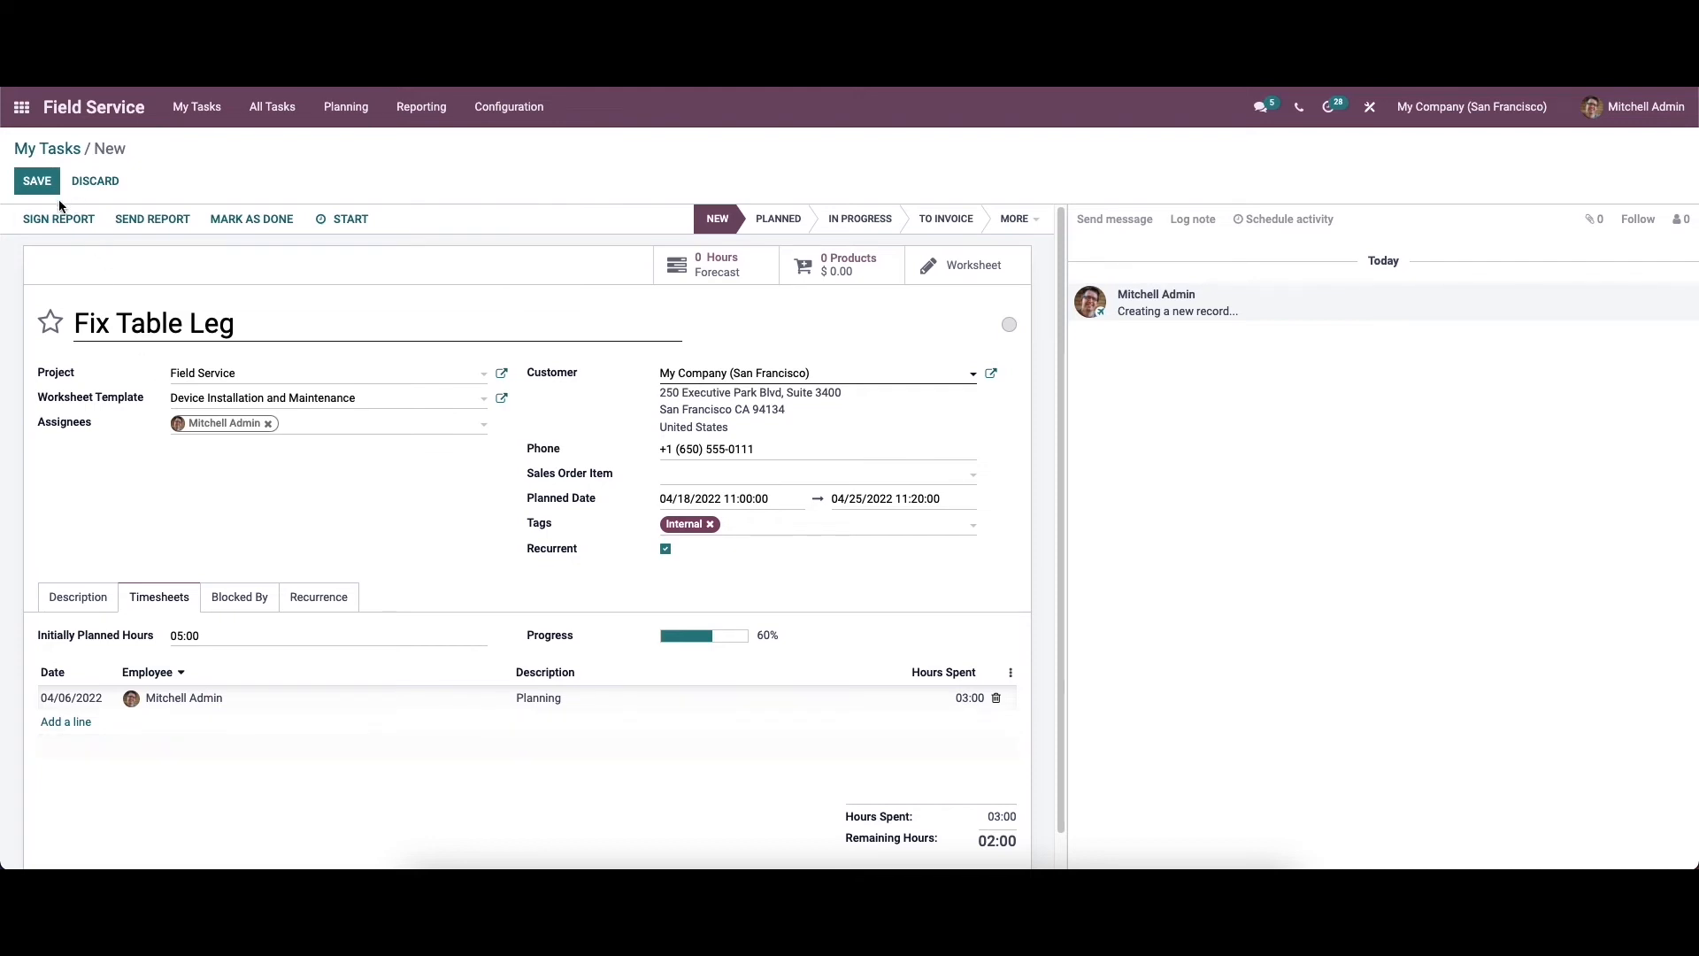
{"action": "left_click", "coordinate": [339, 227]}
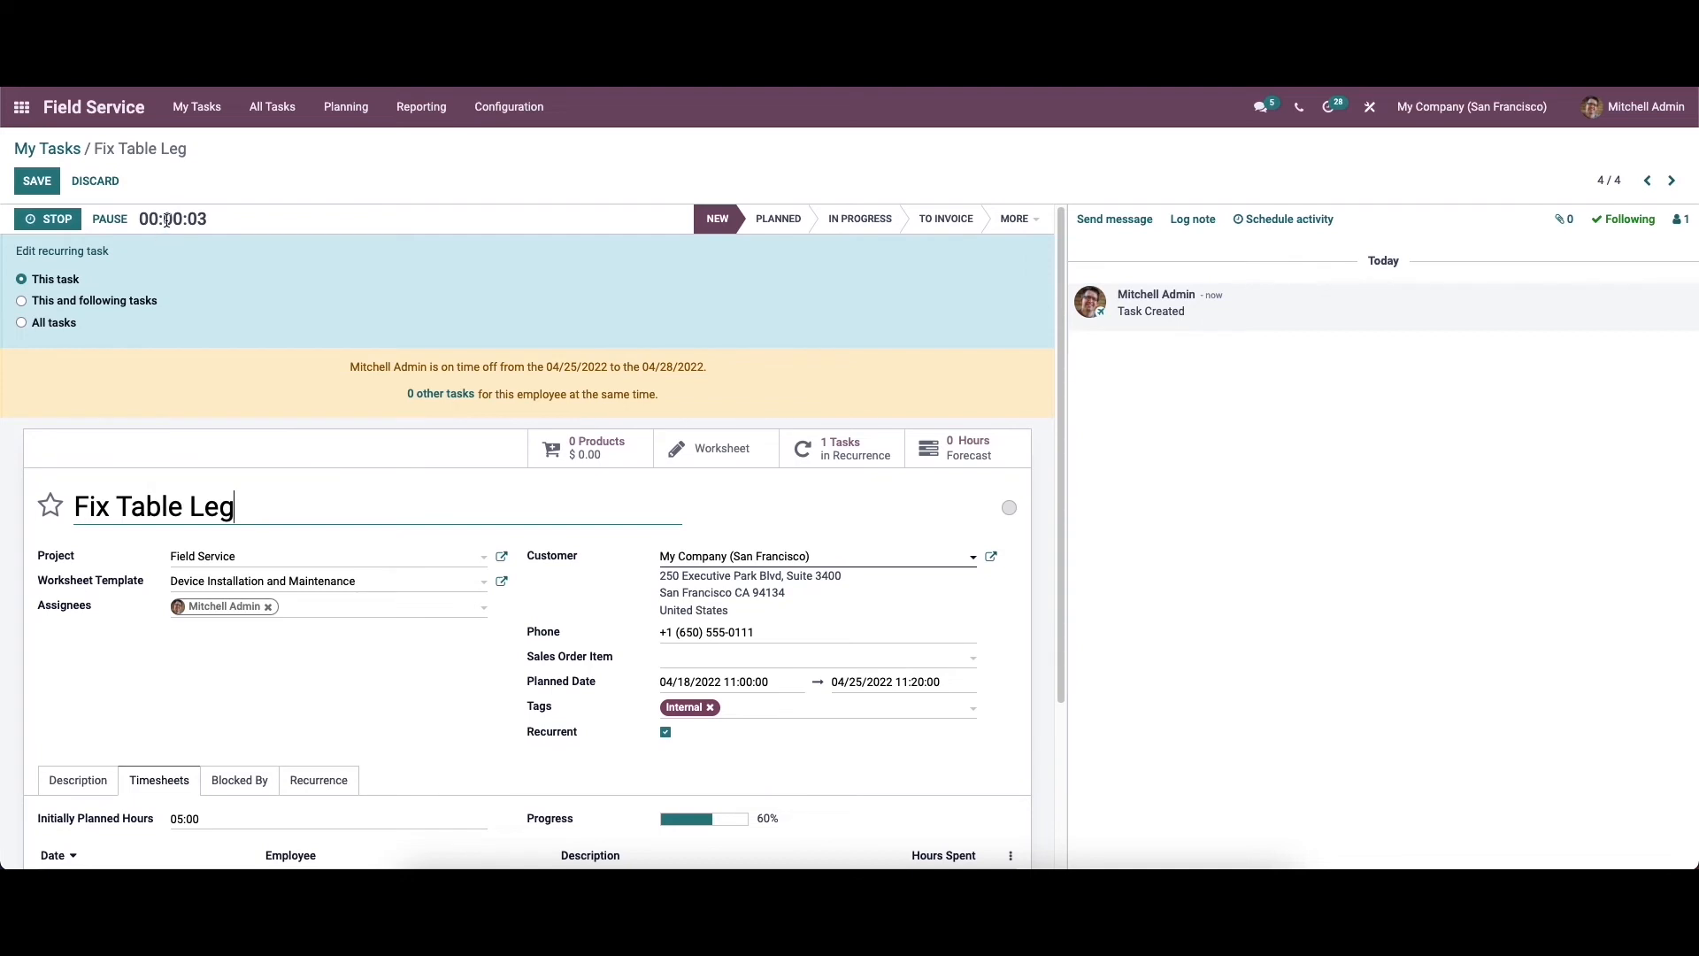
{"action": "left_click", "coordinate": [109, 219]}
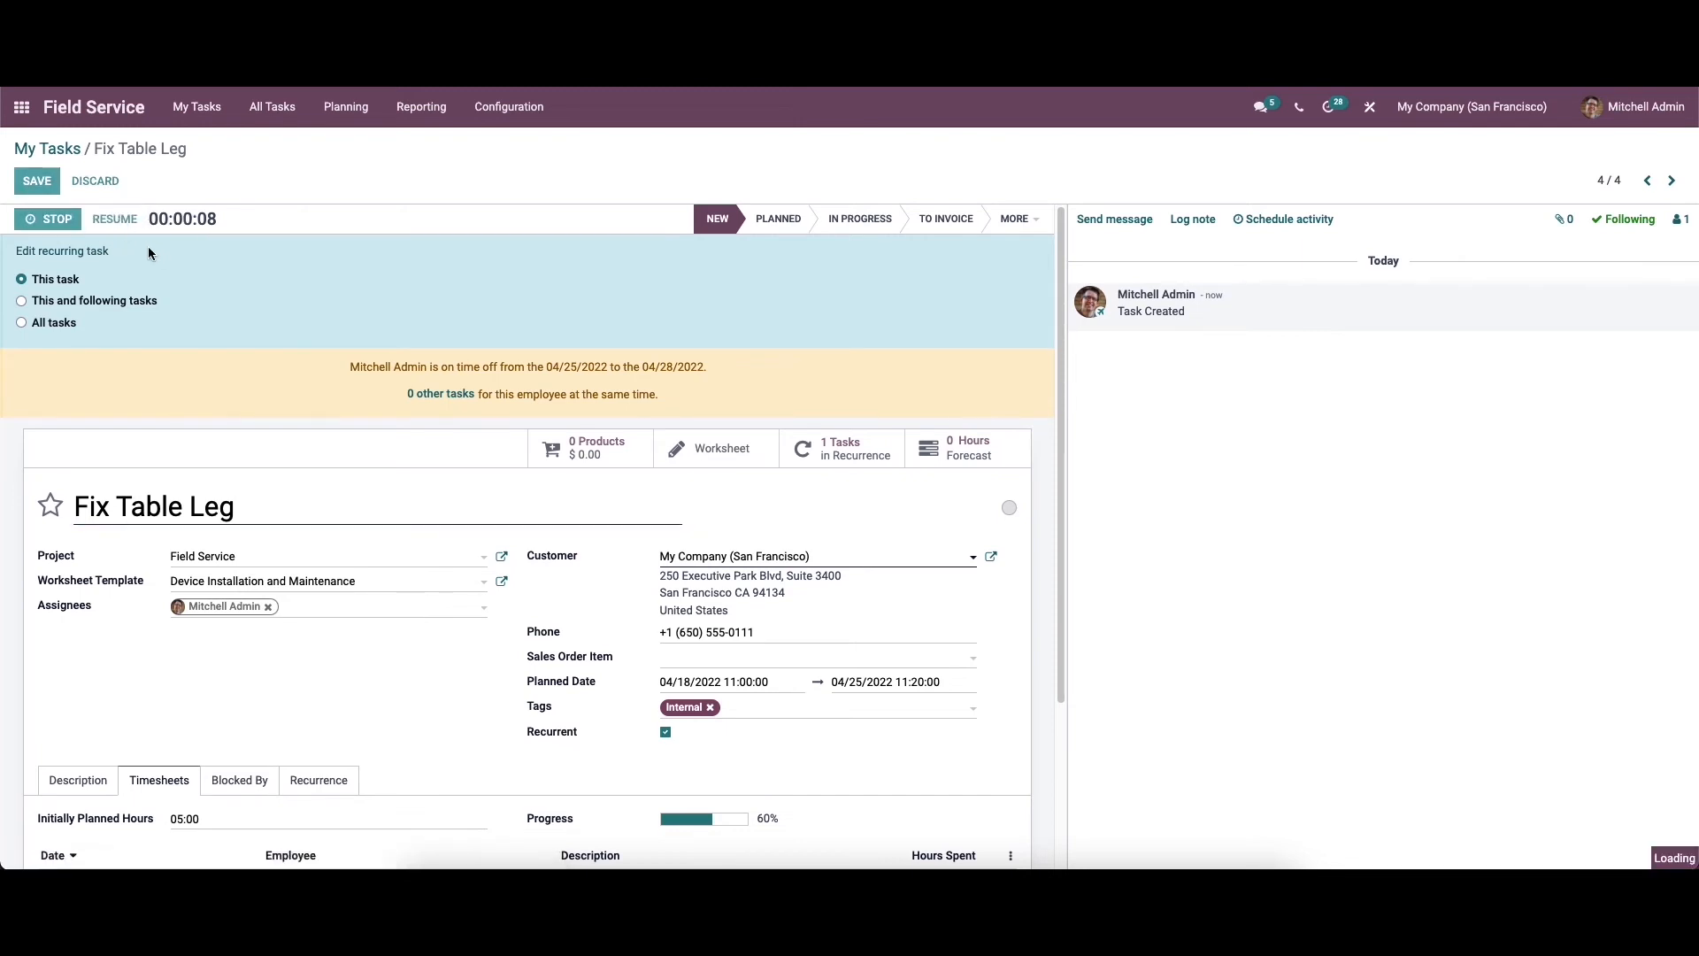
Stop the task's timer and save the time spent with a duration of 00:15 and no activity description
{"action": "left_click", "coordinate": [60, 220]}
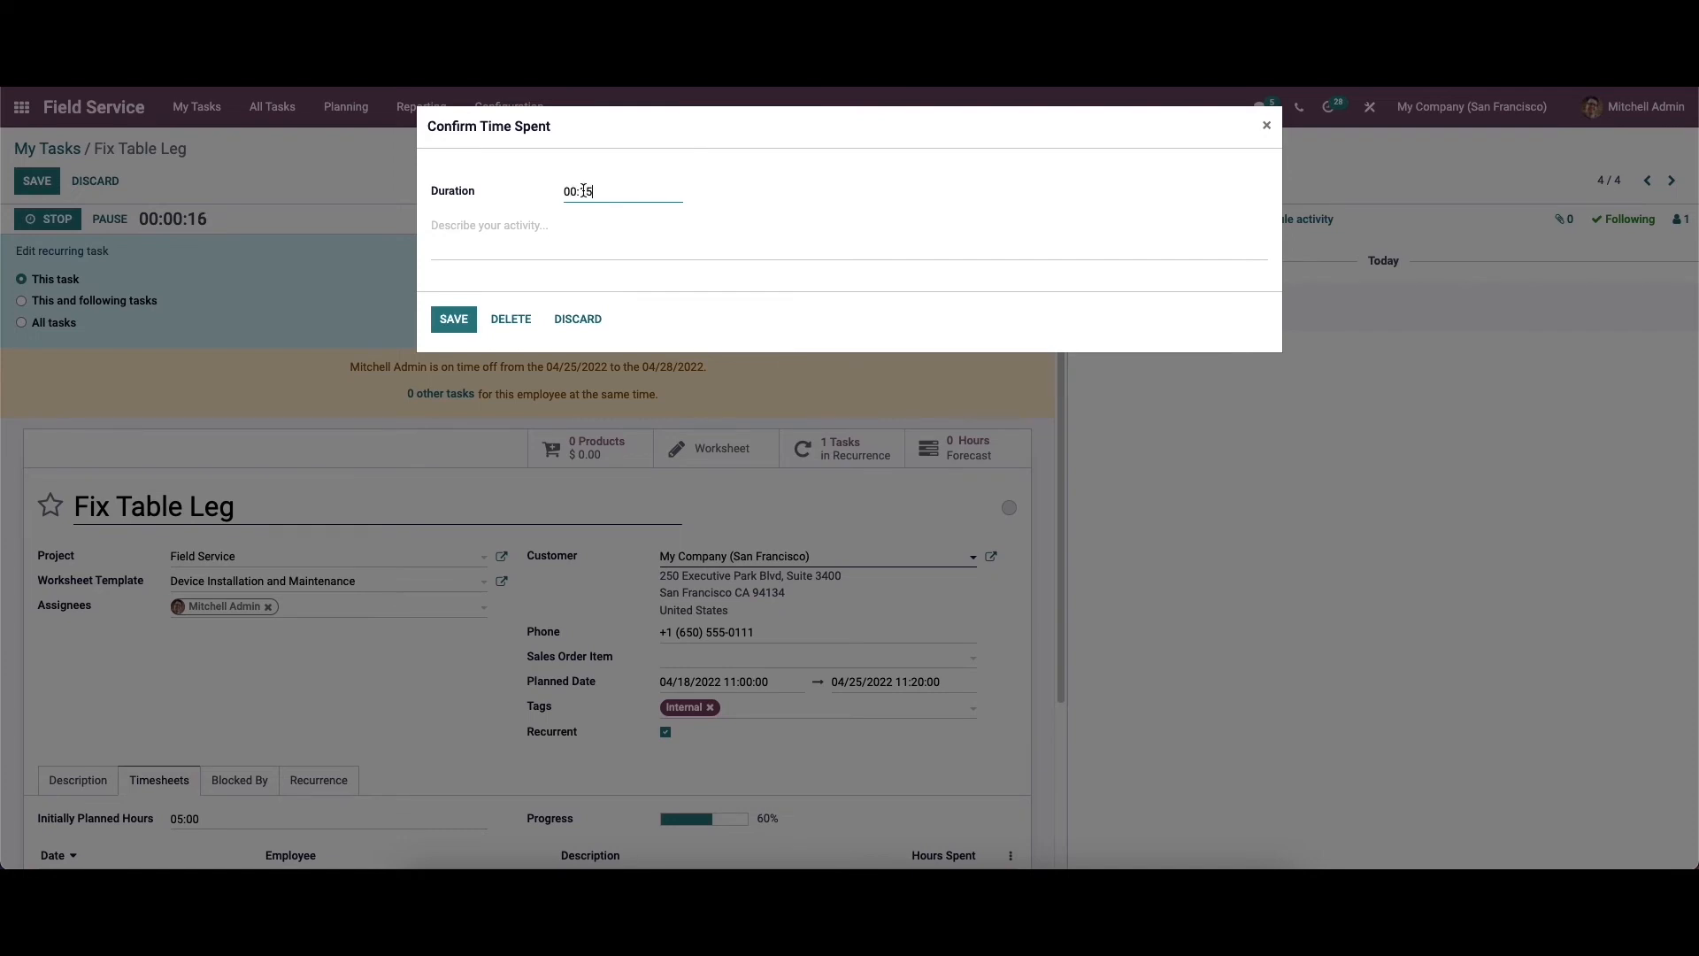
{"action": "left_click", "coordinate": [477, 228]}
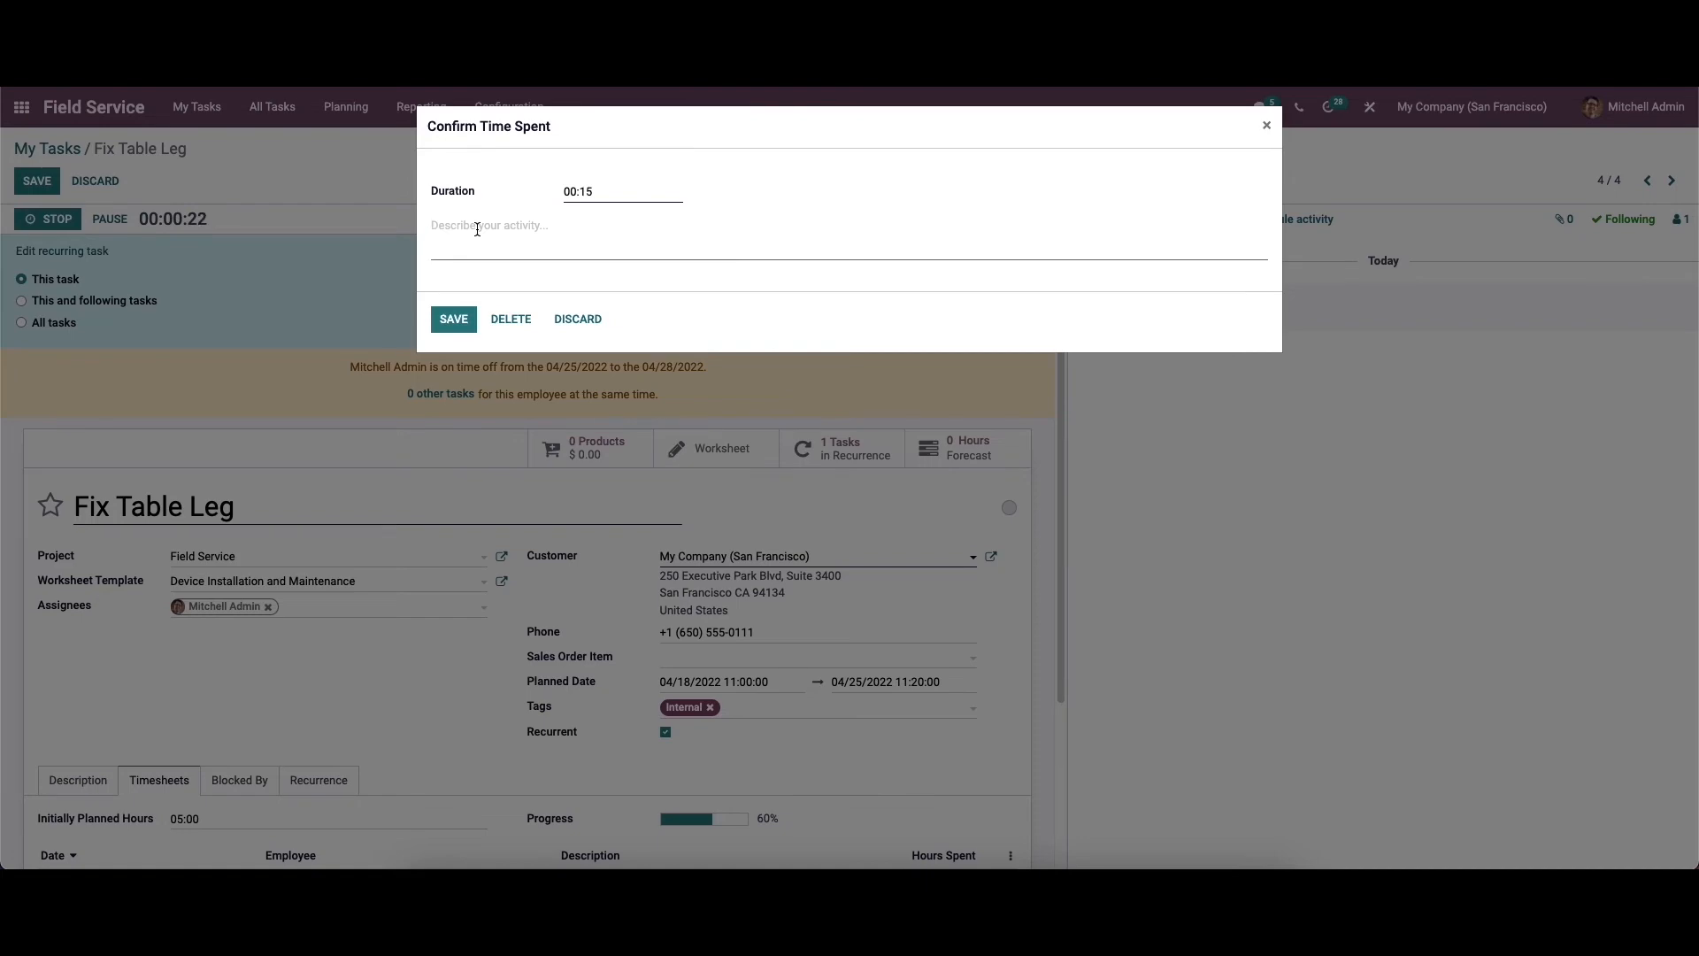
{"action": "left_click", "coordinate": [464, 323]}
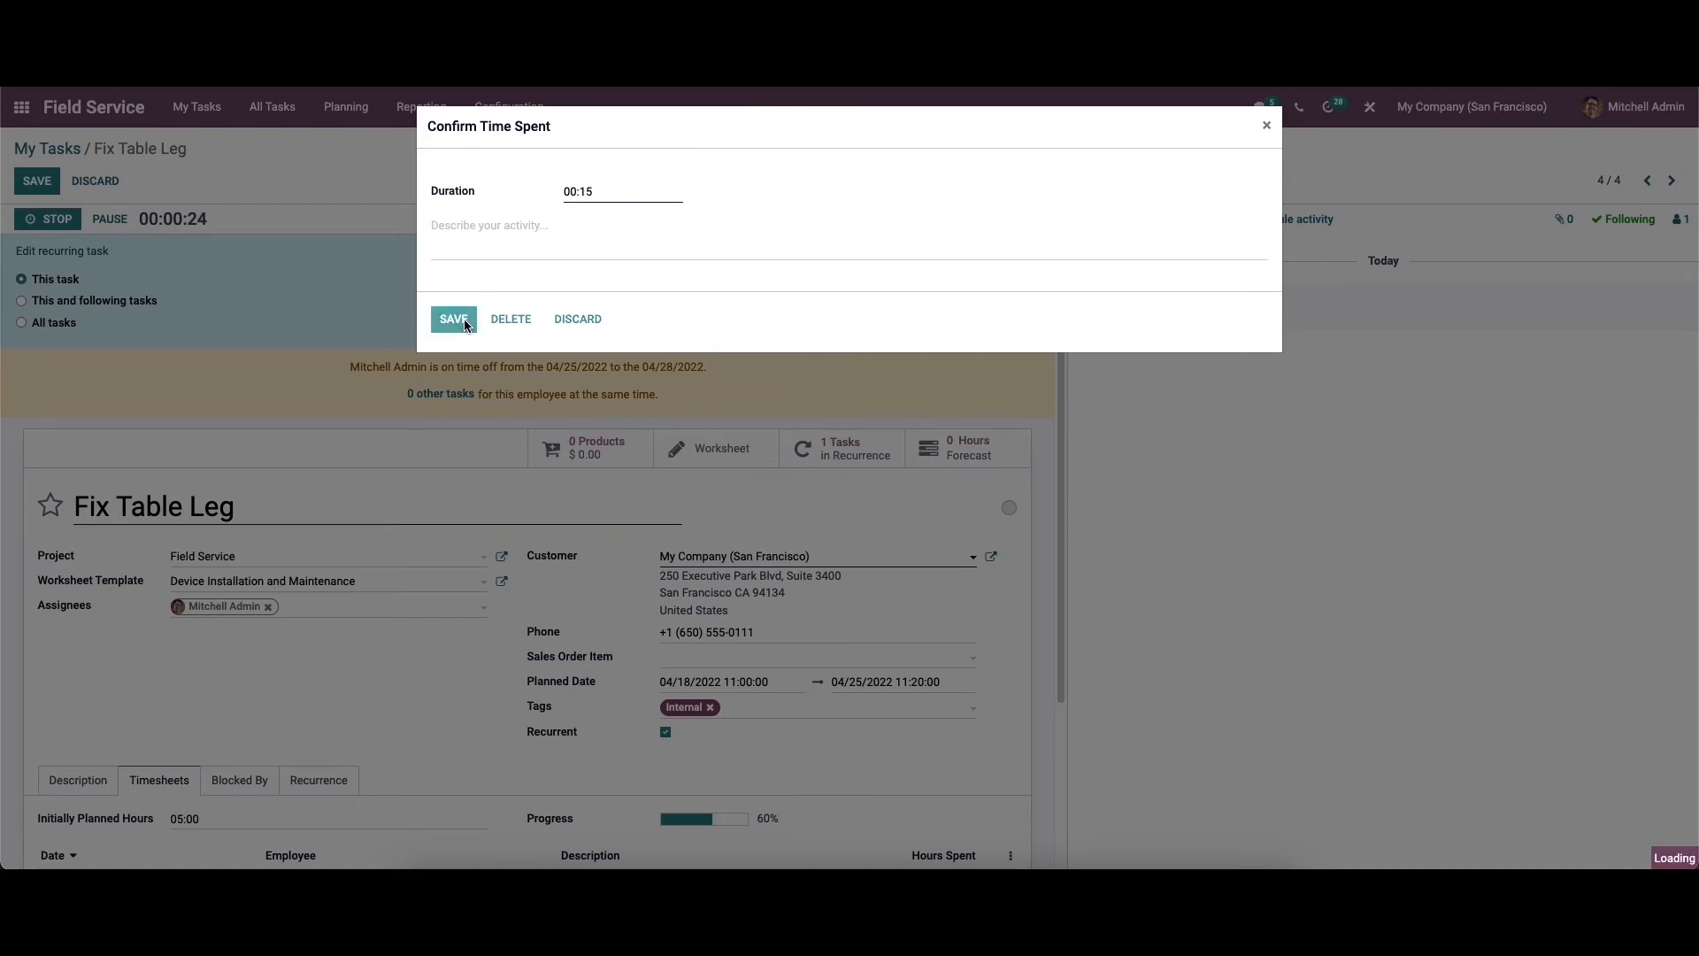
{"action": "scroll", "coordinate": [403, 377], "scroll_direction": "down", "scroll_amount": 3}
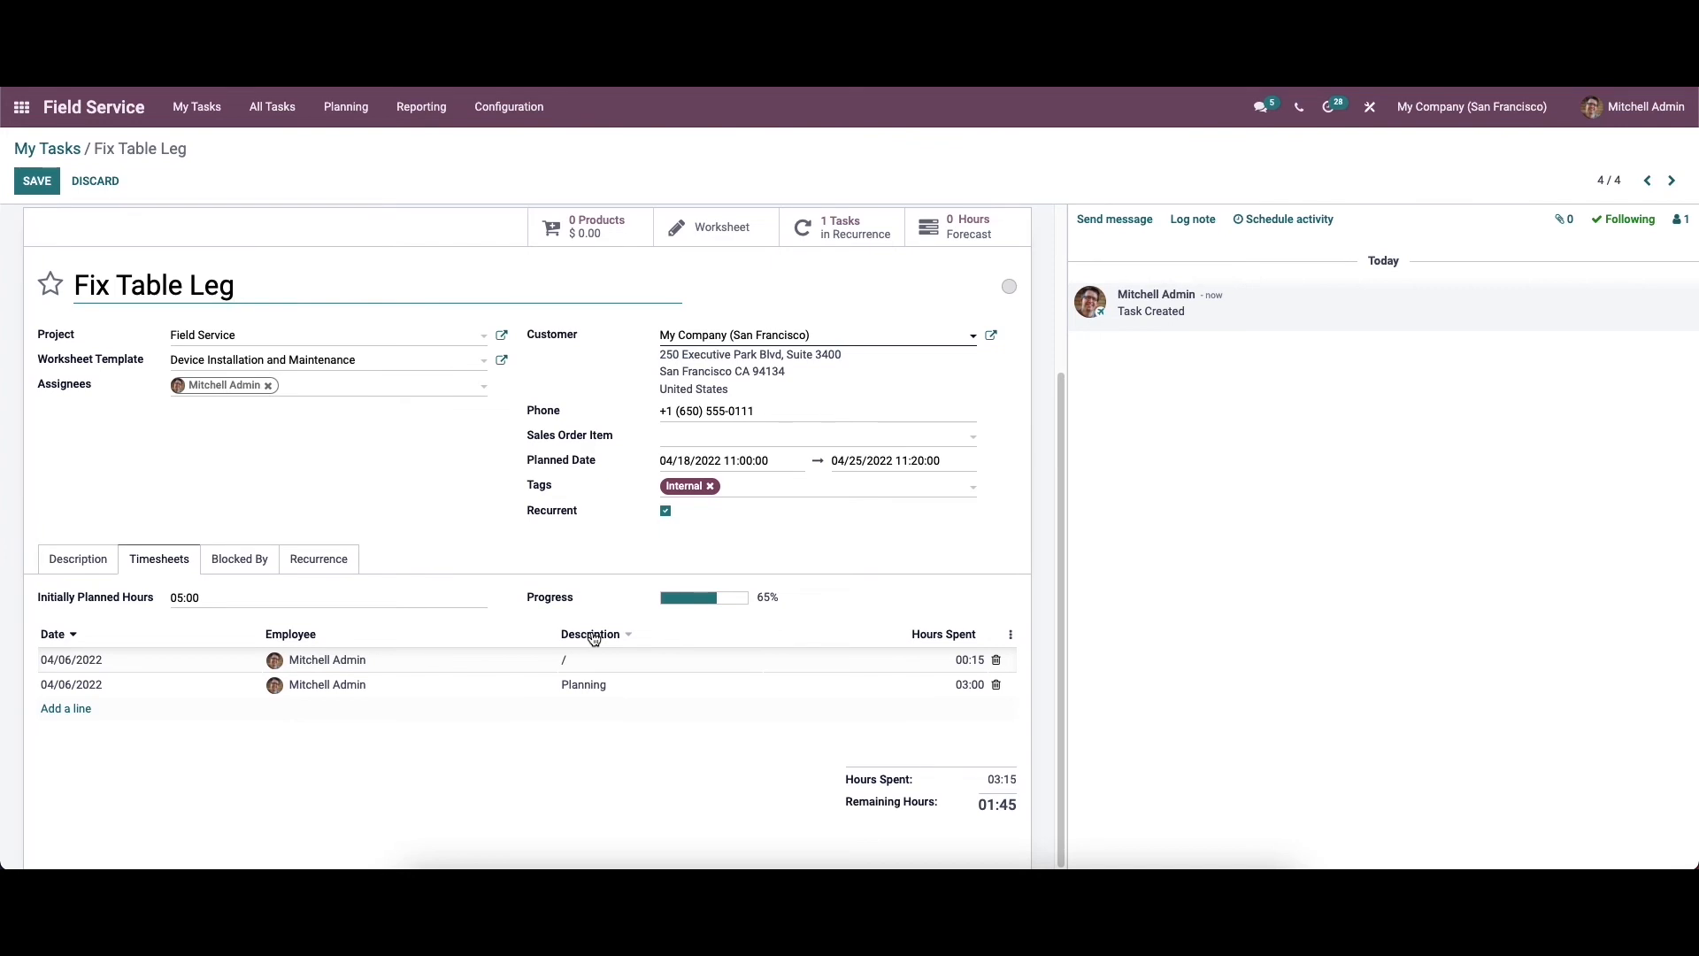
Add the Office Design task "Modifications asked by the customer" as a blocking task for Fix Table Leg
{"action": "left_click", "coordinate": [237, 558]}
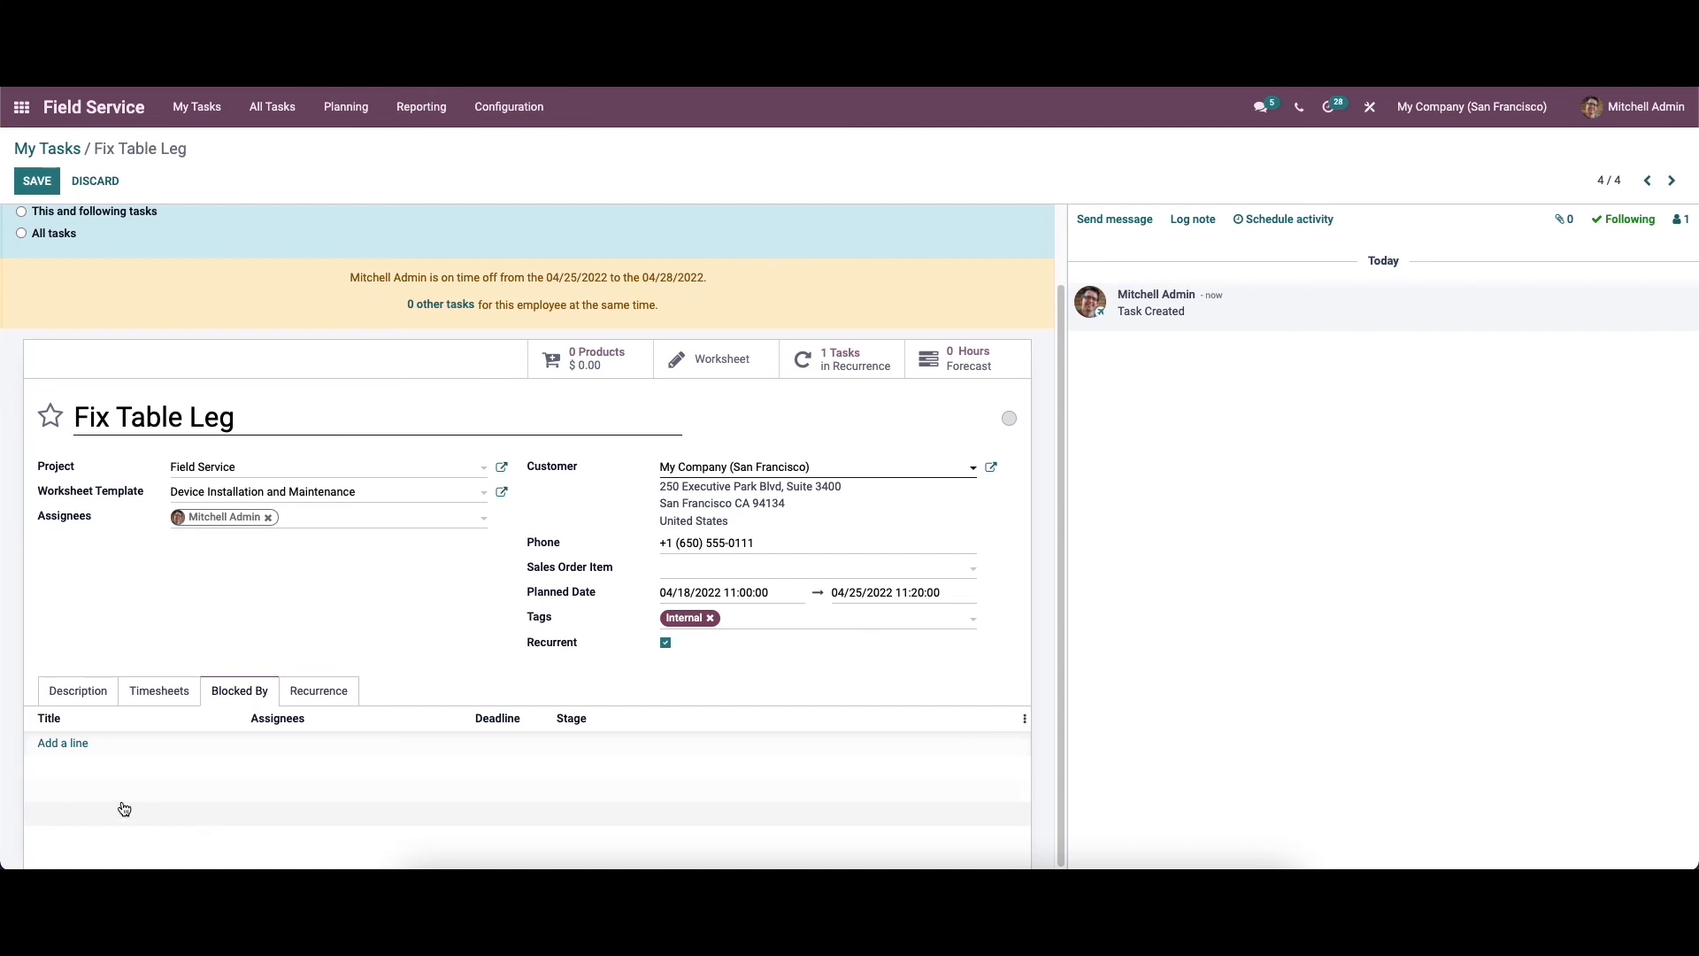
{"action": "left_click", "coordinate": [82, 748]}
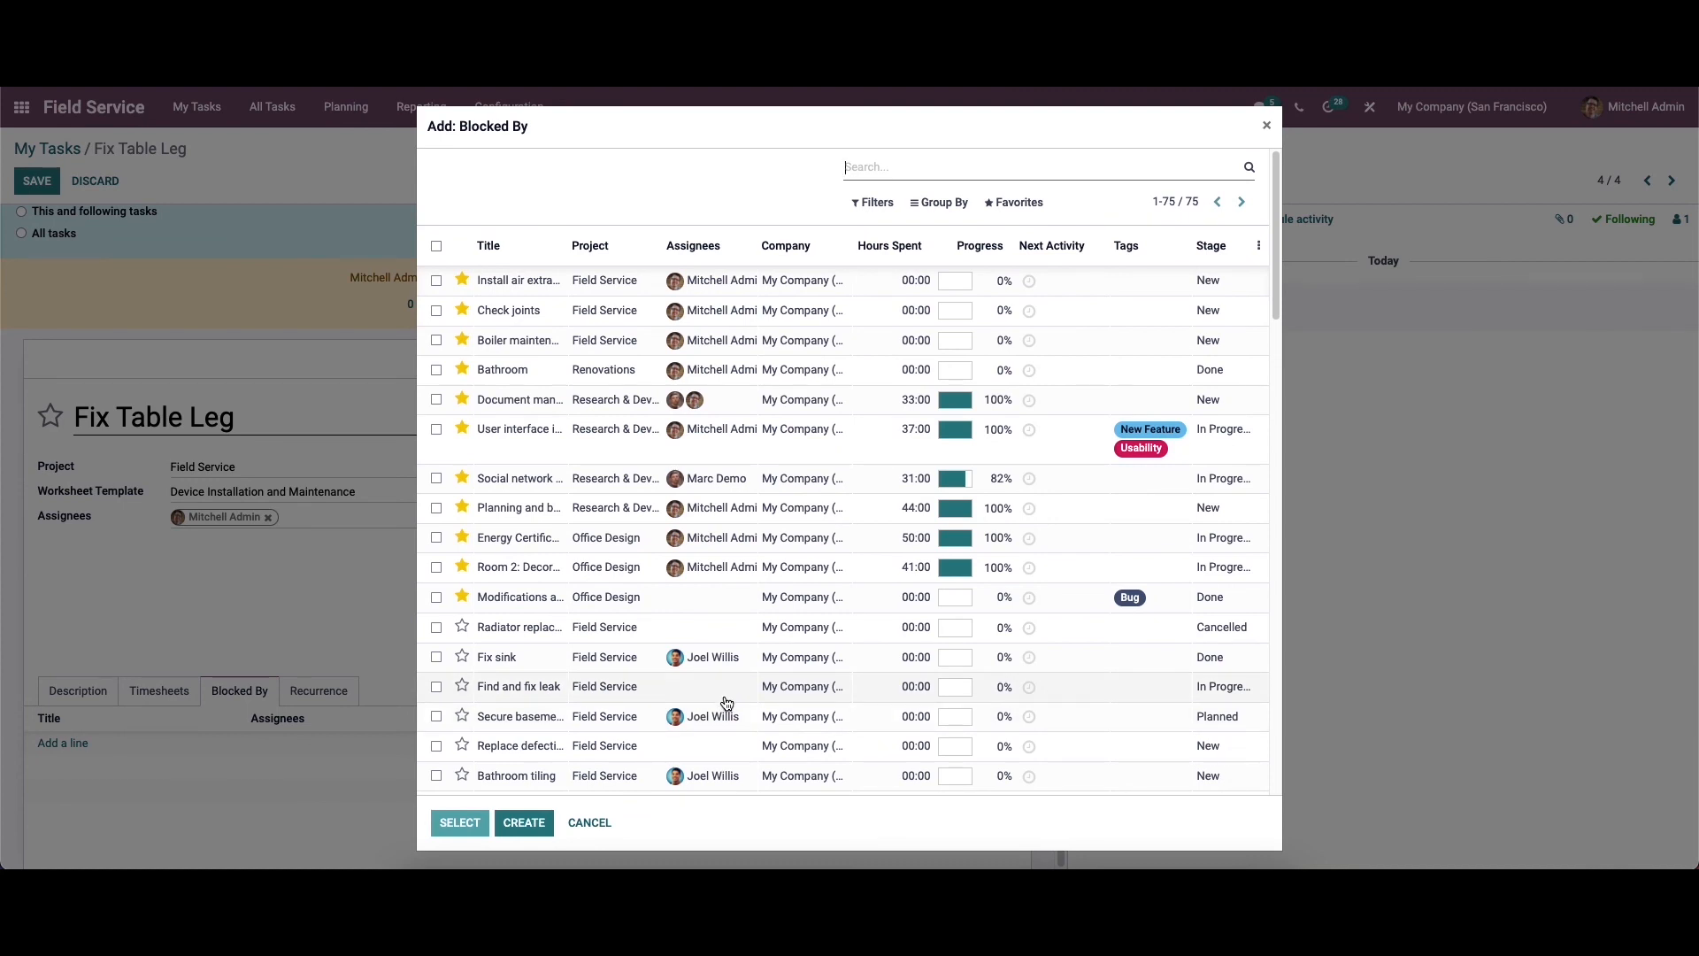
{"action": "left_click", "coordinate": [526, 609]}
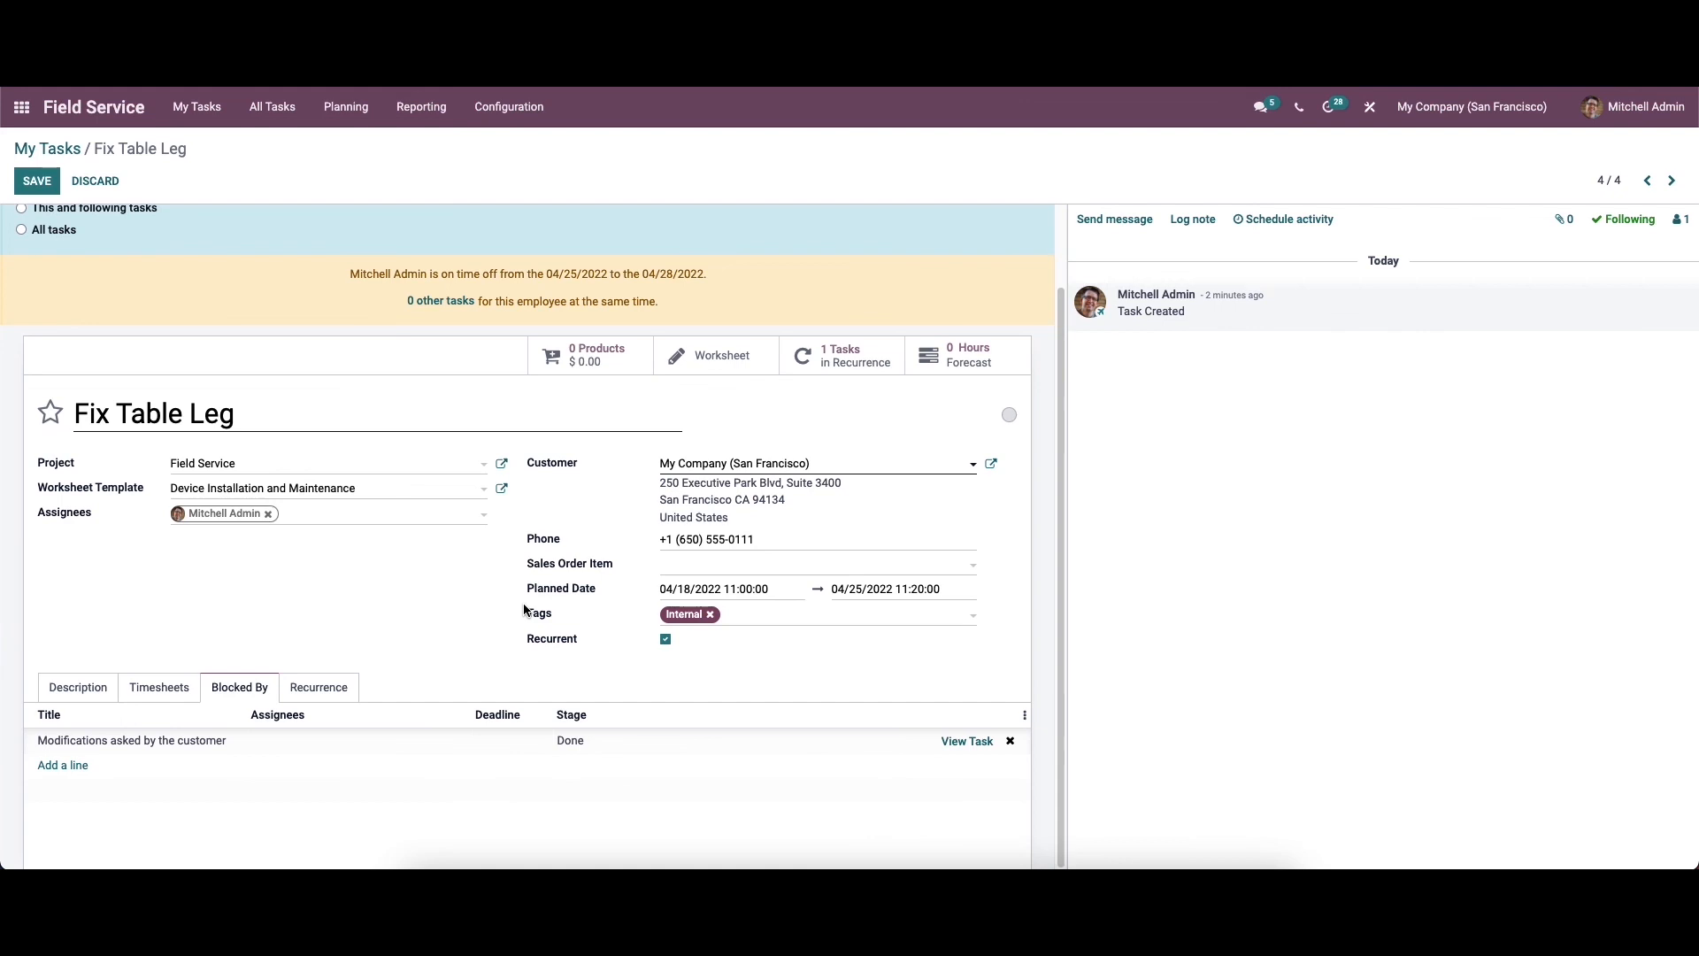
Review the task's recurrence settings, including the repeat interval, weekdays, end condition and next occurrences
{"action": "left_click", "coordinate": [336, 695]}
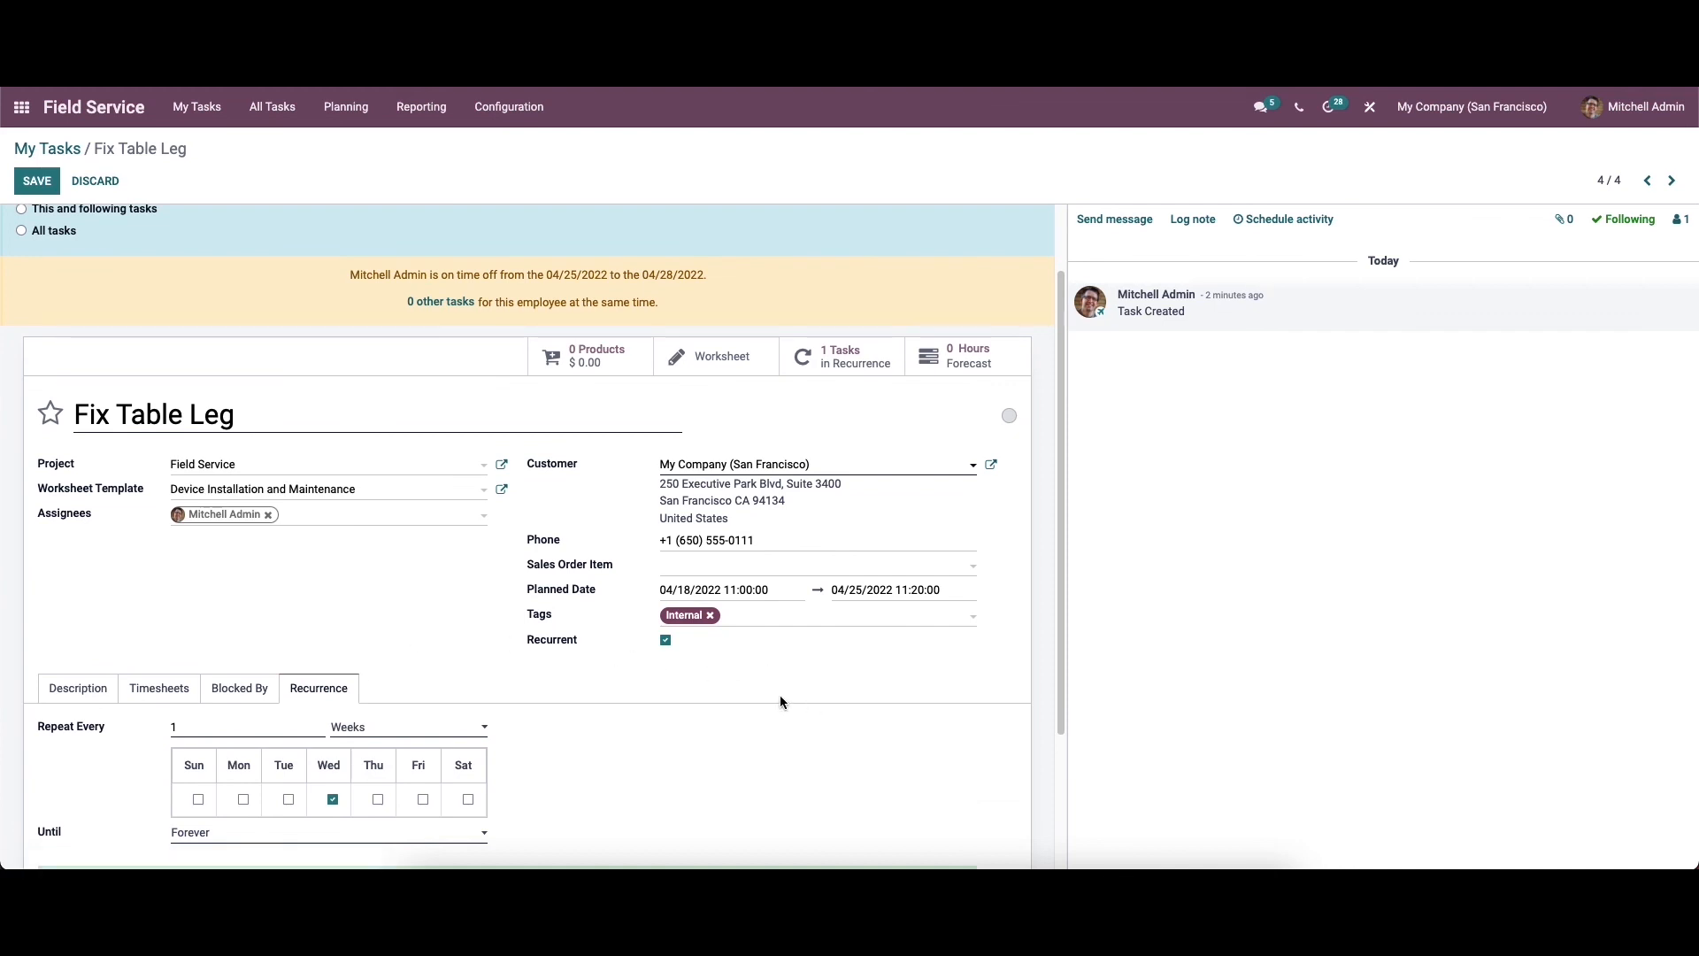
{"action": "scroll", "coordinate": [751, 695], "scroll_direction": "down", "scroll_amount": 3}
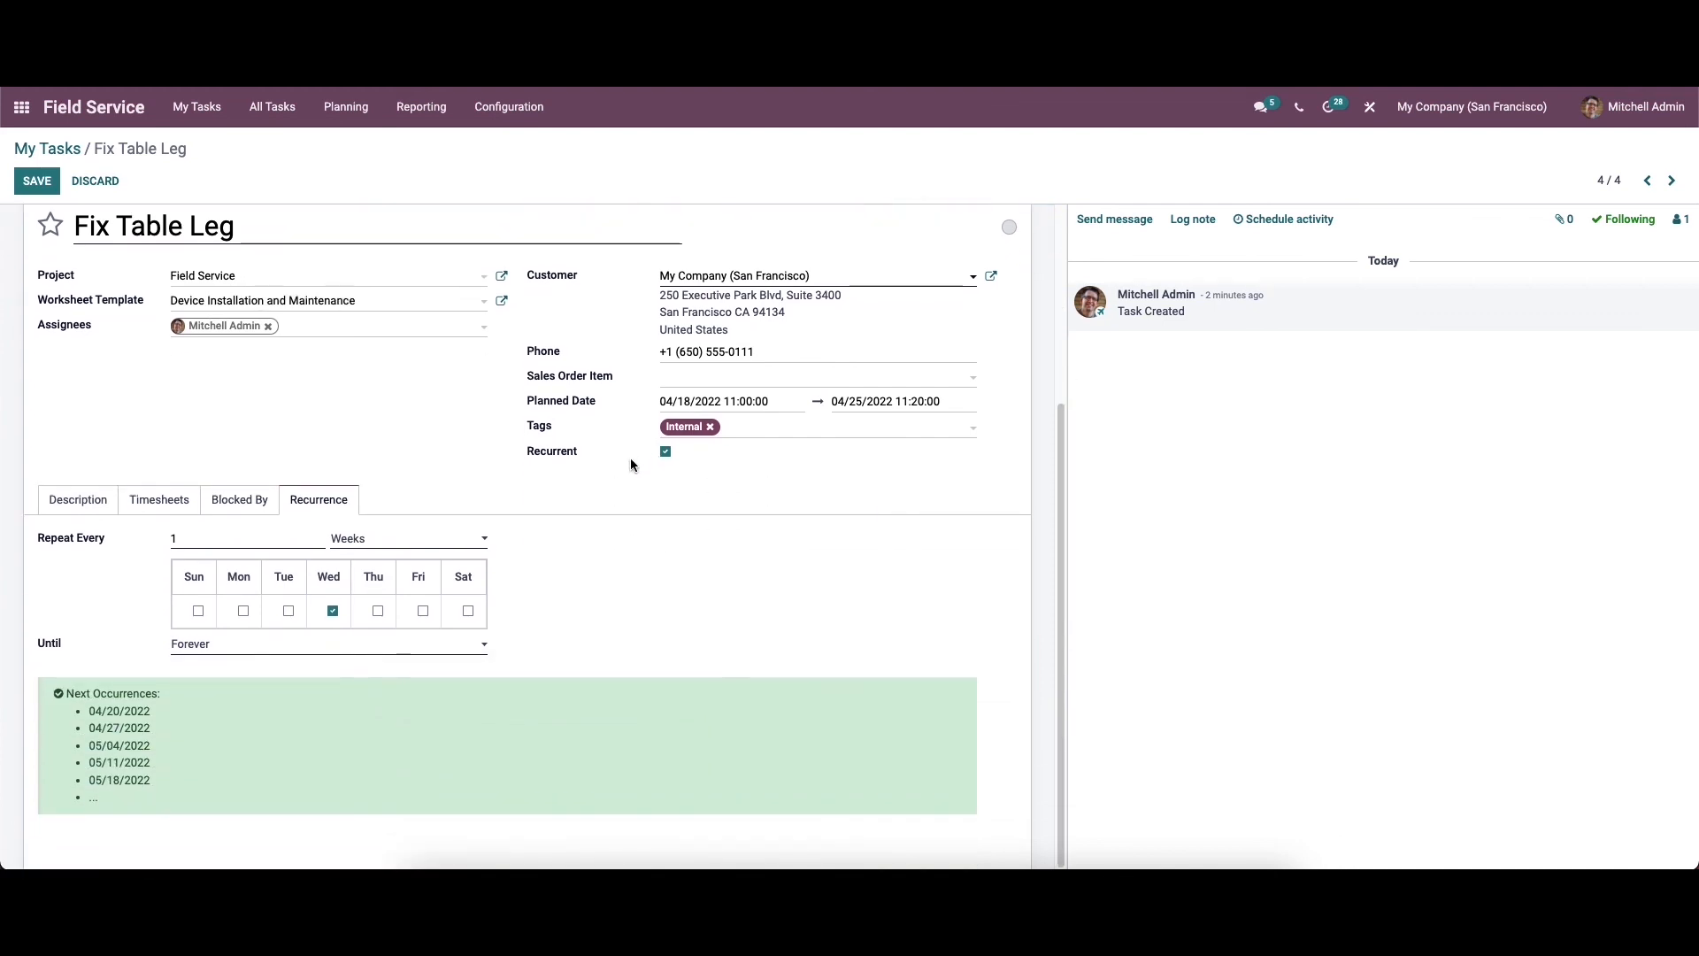